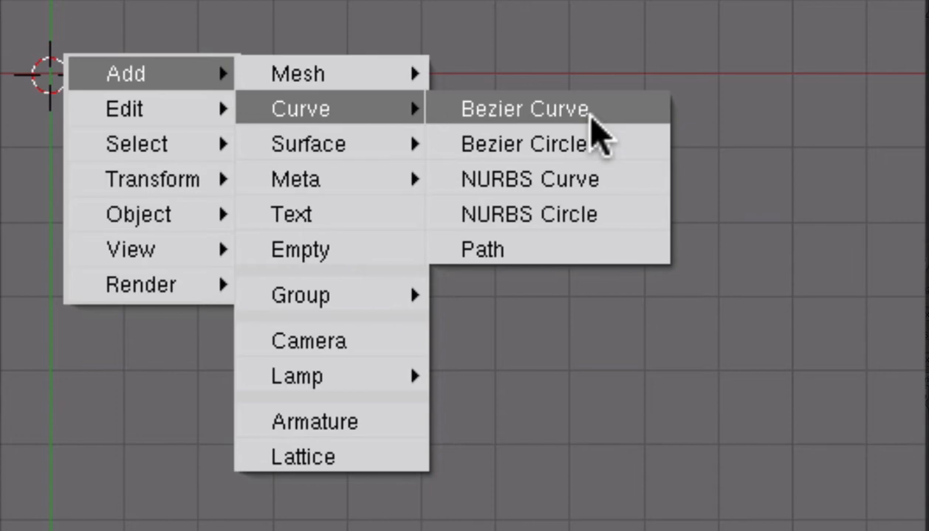
Add a Bezier curve to the scene and enter Edit Mode on it
{"action": "left_click", "coordinate": [524, 109]}
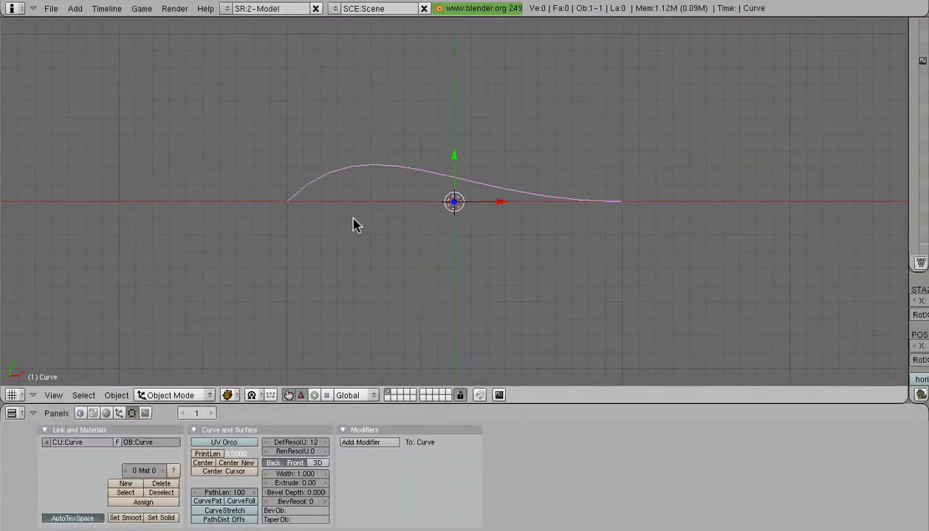
{"action": "key", "text": "Tab"}
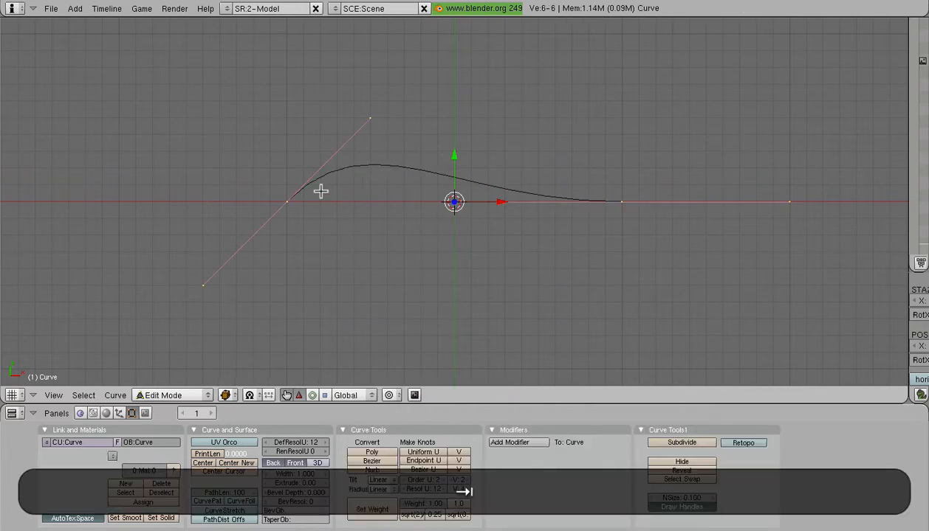
Examine the Bezier curve's two end points and their handles by selecting them one after another
{"action": "right_click", "coordinate": [287, 201]}
{"action": "right_click", "coordinate": [370, 118]}
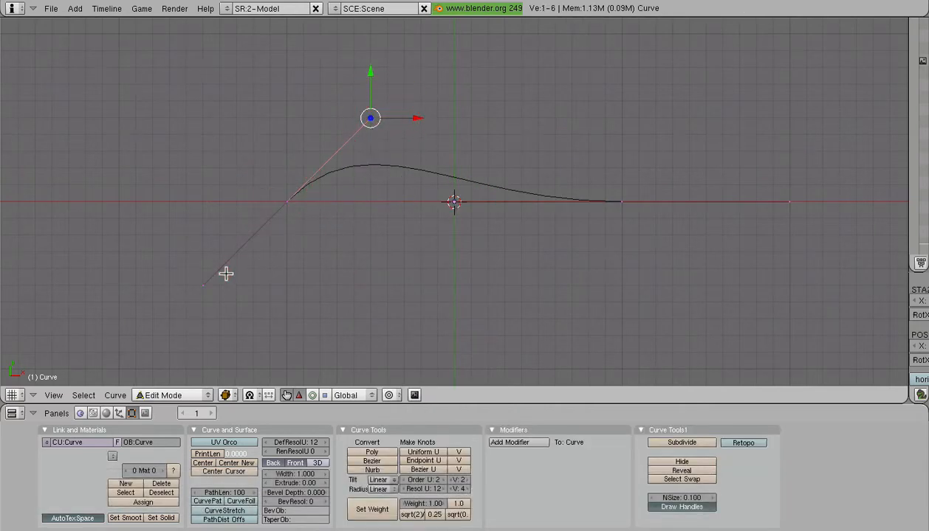
{"action": "right_click", "coordinate": [204, 285]}
{"action": "right_click", "coordinate": [621, 202]}
{"action": "right_click", "coordinate": [789, 202]}
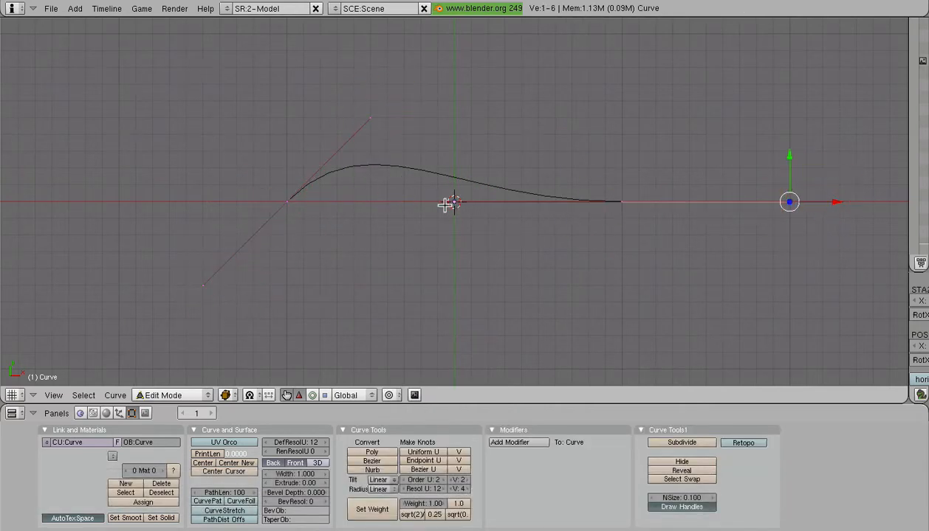
{"action": "right_click", "coordinate": [440, 205]}
{"action": "scroll", "coordinate": [516, 237], "scroll_direction": "down", "scroll_amount": 3}
{"action": "scroll", "coordinate": [561, 231], "scroll_direction": "up", "scroll_amount": 4}
{"action": "right_click", "coordinate": [631, 205]}
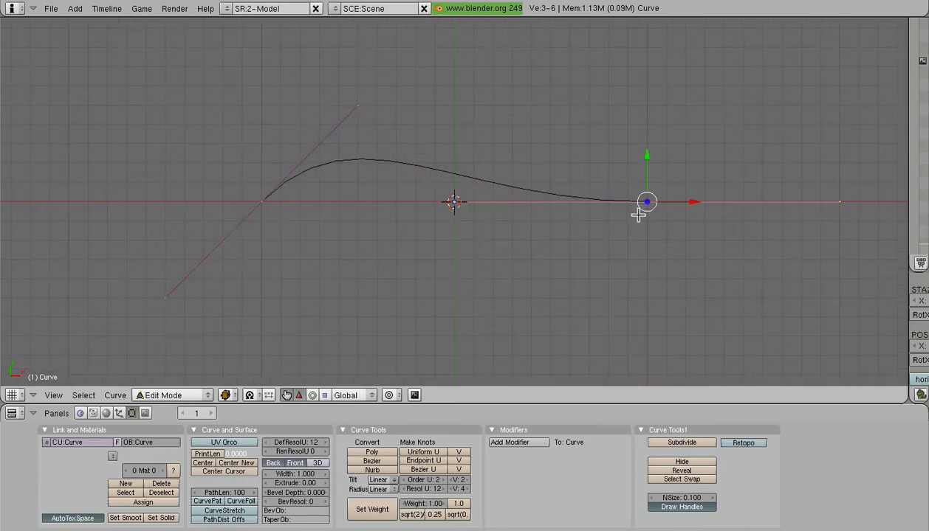
{"action": "right_click", "coordinate": [255, 200]}
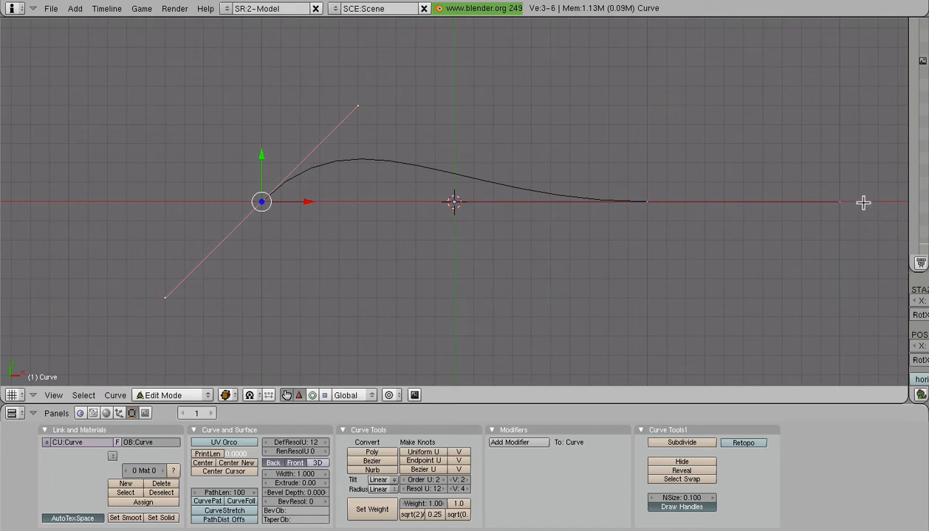
Move the curve's right end point about 0.4 units up along the Y axis
{"action": "right_click", "coordinate": [648, 202]}
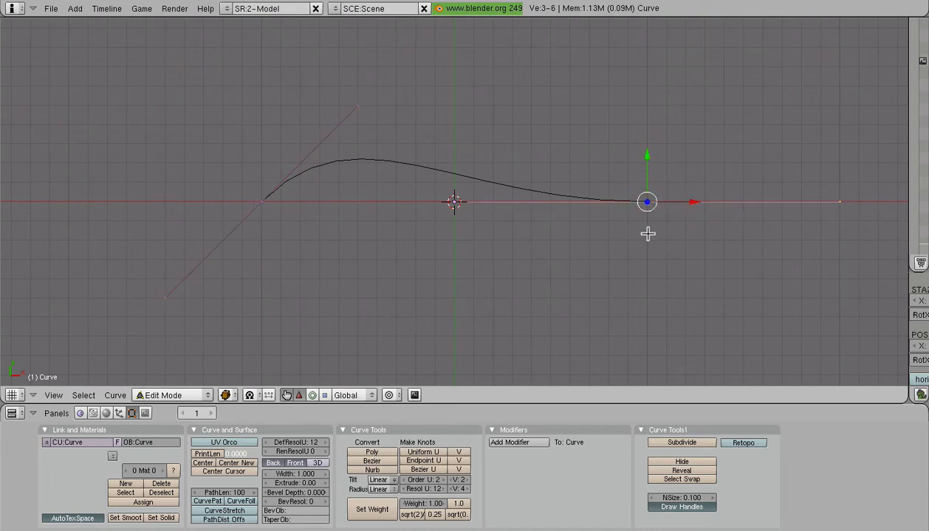
{"action": "key", "text": "g"}
{"action": "key", "text": "y"}
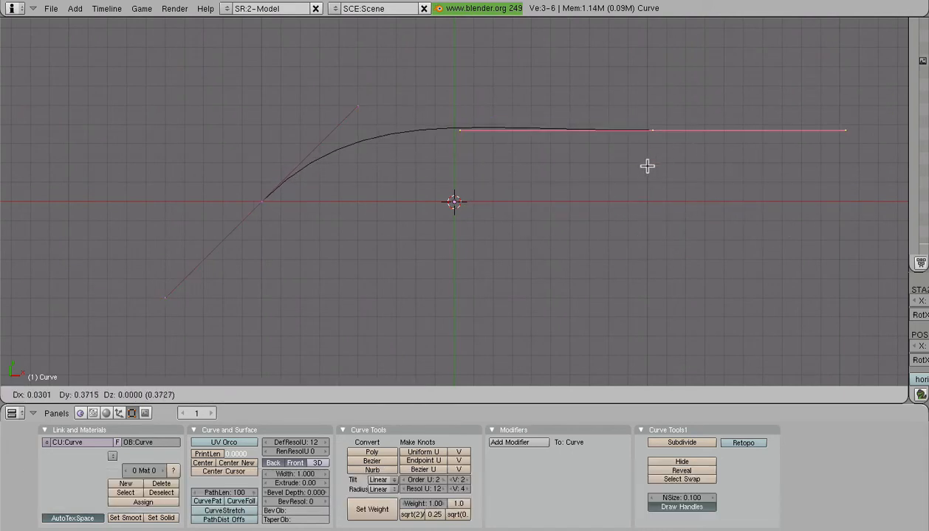
{"action": "left_click", "coordinate": [641, 157]}
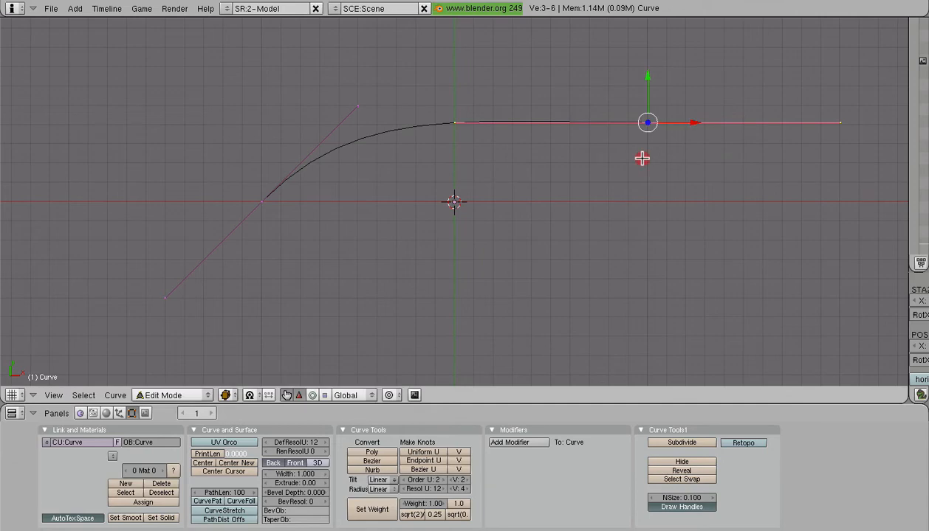
Move the curve's left end point up and slightly outward, about level with the right end point
{"action": "right_click", "coordinate": [262, 209]}
{"action": "key", "text": "g"}
{"action": "left_click", "coordinate": [214, 124]}
{"action": "middle_click_drag", "start_coordinate": [287, 149], "coordinate": [356, 246], "text": "shift"}
{"action": "scroll", "coordinate": [356, 246], "scroll_direction": "down", "scroll_amount": 1}
Pull the left end point's upper handle inward, and stretch it far up and right to form a tall hump
{"action": "right_click", "coordinate": [406, 152]}
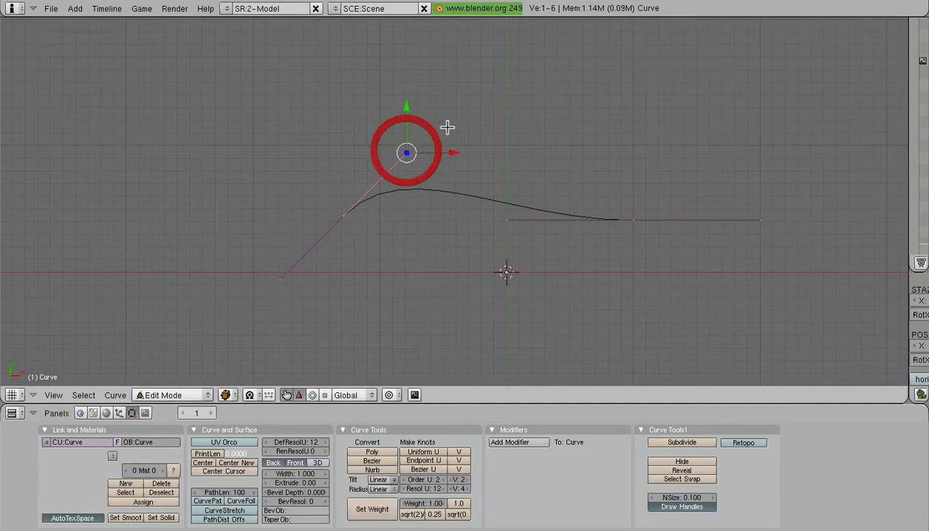
{"action": "key", "text": "g"}
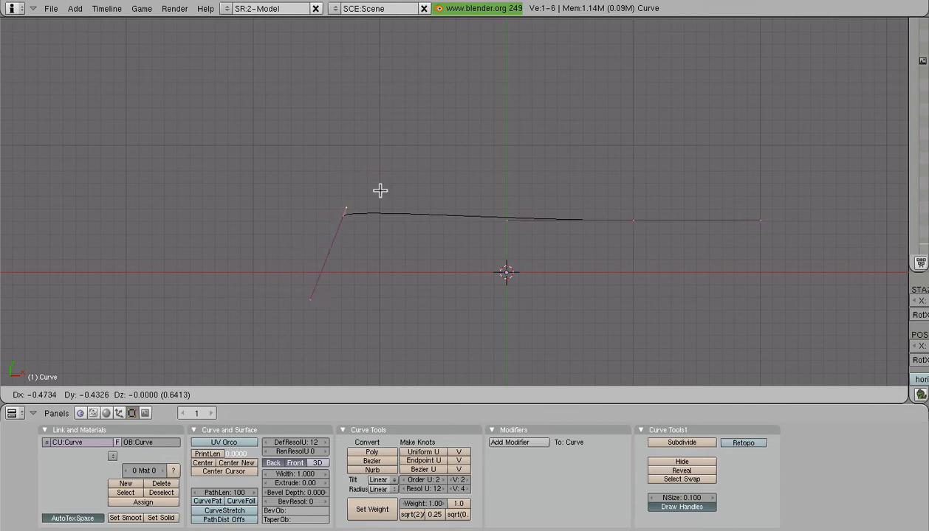
{"action": "scroll", "coordinate": [380, 189], "scroll_direction": "up", "scroll_amount": 3}
{"action": "scroll", "coordinate": [374, 189], "scroll_direction": "up", "scroll_amount": 2}
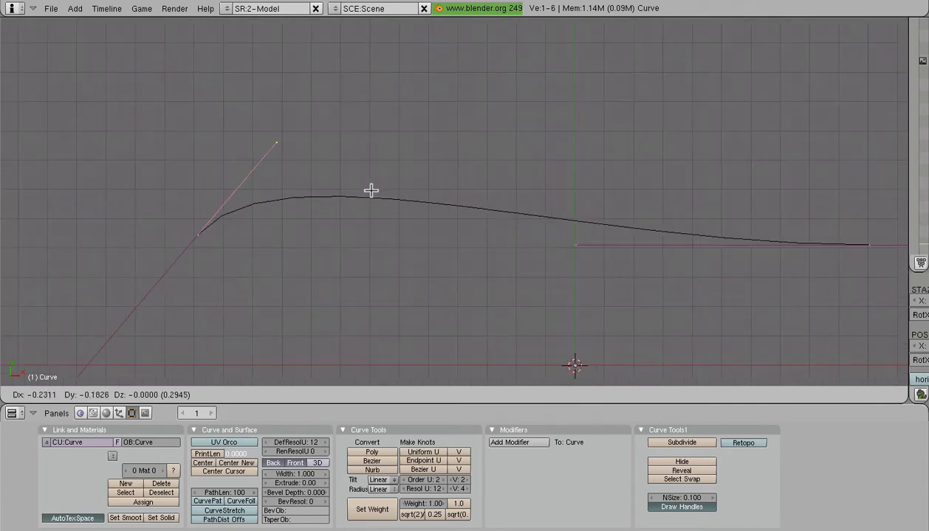
{"action": "left_click", "coordinate": [333, 216]}
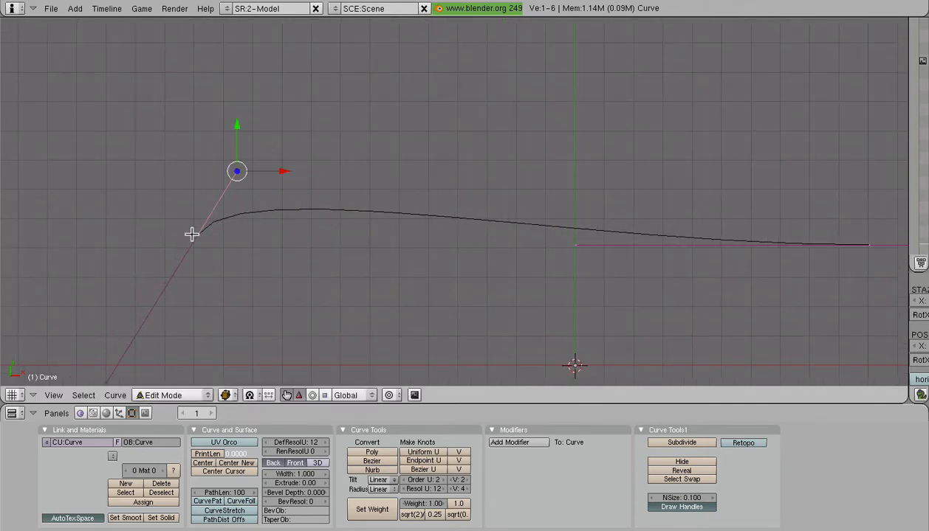
{"action": "scroll", "coordinate": [295, 223], "scroll_direction": "down", "scroll_amount": 3}
{"action": "key", "text": "g"}
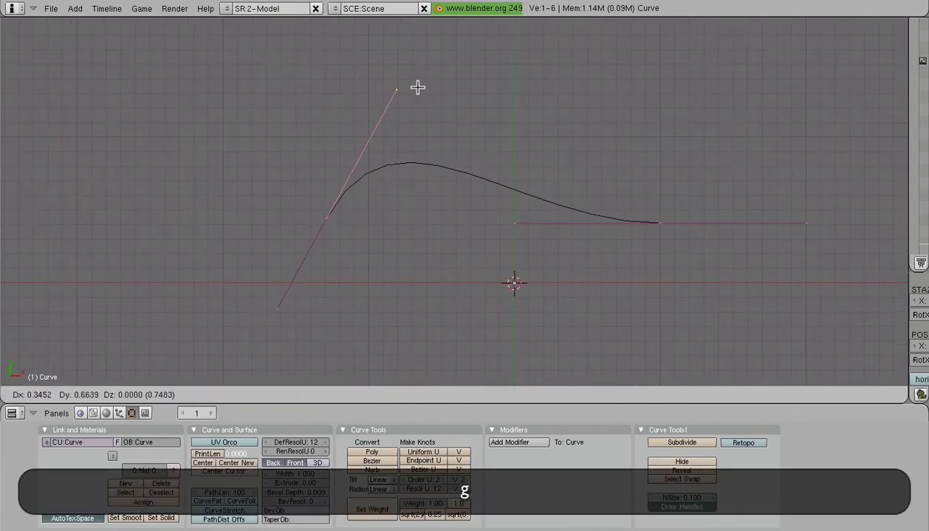
{"action": "left_click", "coordinate": [440, 34]}
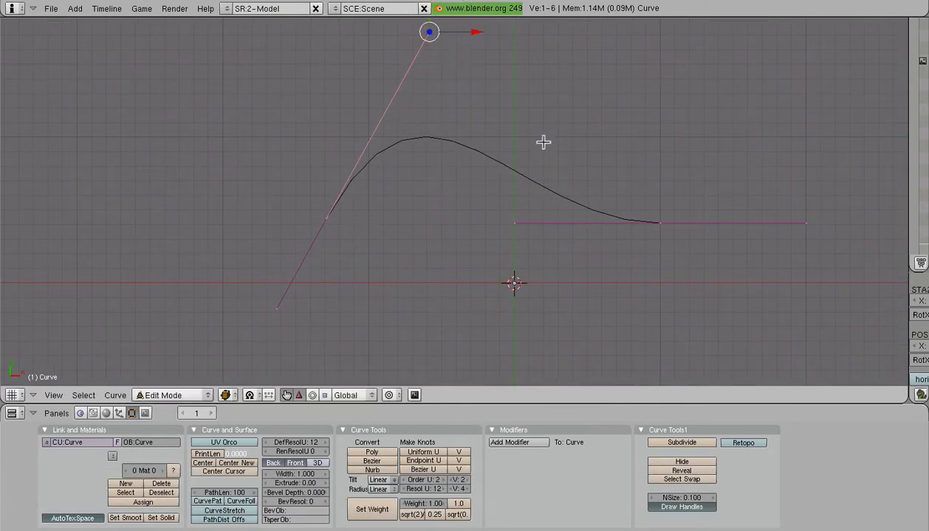
Raise the right end point's inner handle to shape the curve into a roughly symmetrical arch, and deselect all points
{"action": "right_click", "coordinate": [538, 244]}
{"action": "key", "text": "g"}
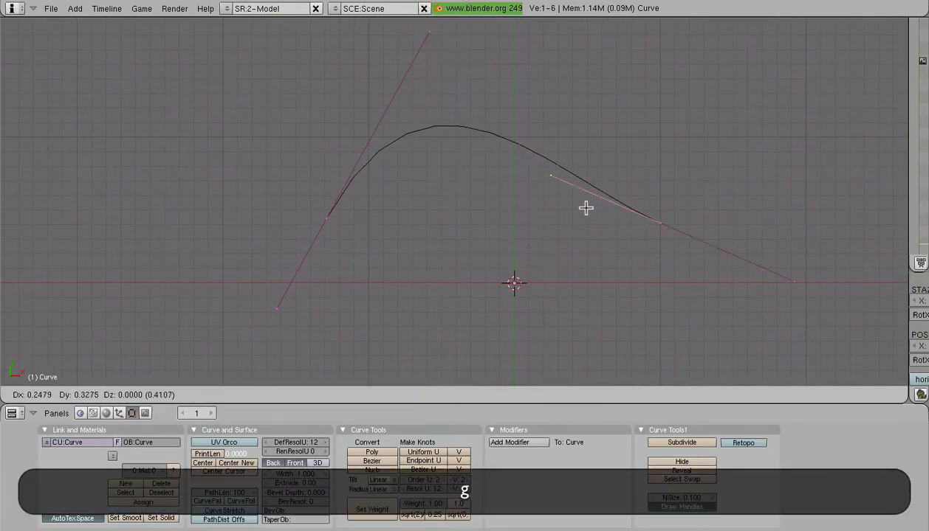
{"action": "left_click", "coordinate": [646, 97]}
{"action": "middle_click_drag", "start_coordinate": [640, 127], "coordinate": [457, 288], "text": "shift"}
{"action": "scroll", "coordinate": [549, 169], "scroll_direction": "up", "scroll_amount": 3}
{"action": "key", "text": "g"}
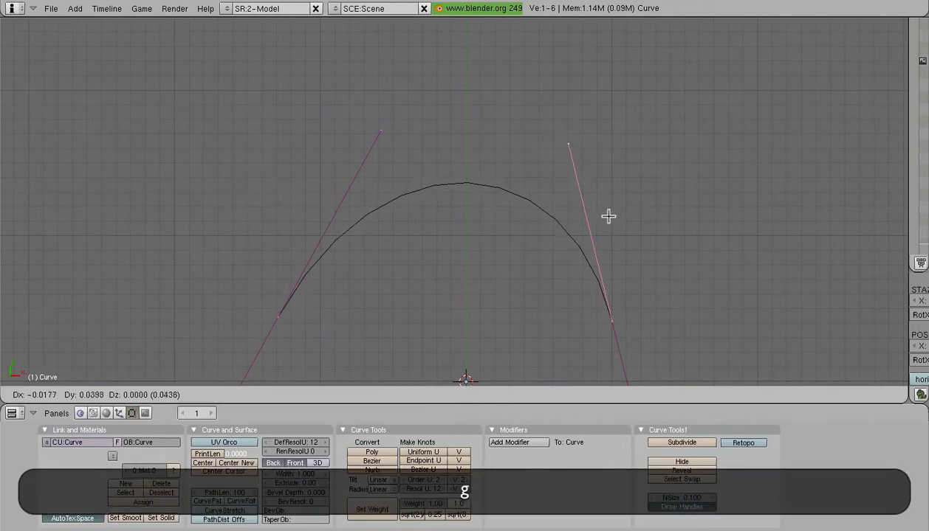
{"action": "left_click", "coordinate": [592, 205]}
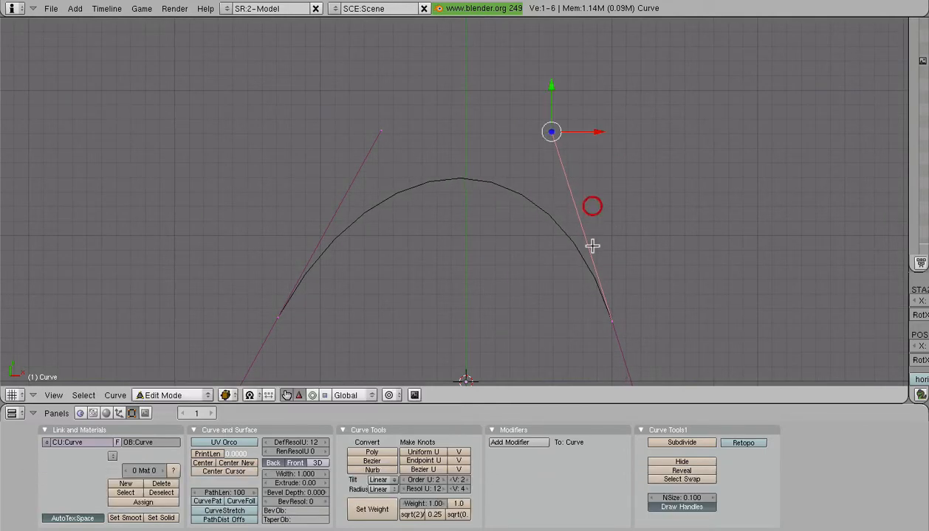
{"action": "scroll", "coordinate": [593, 247], "scroll_direction": "down", "scroll_amount": 3}
{"action": "middle_click_drag", "start_coordinate": [584, 246], "coordinate": [543, 171], "text": "shift"}
{"action": "key", "text": "a"}
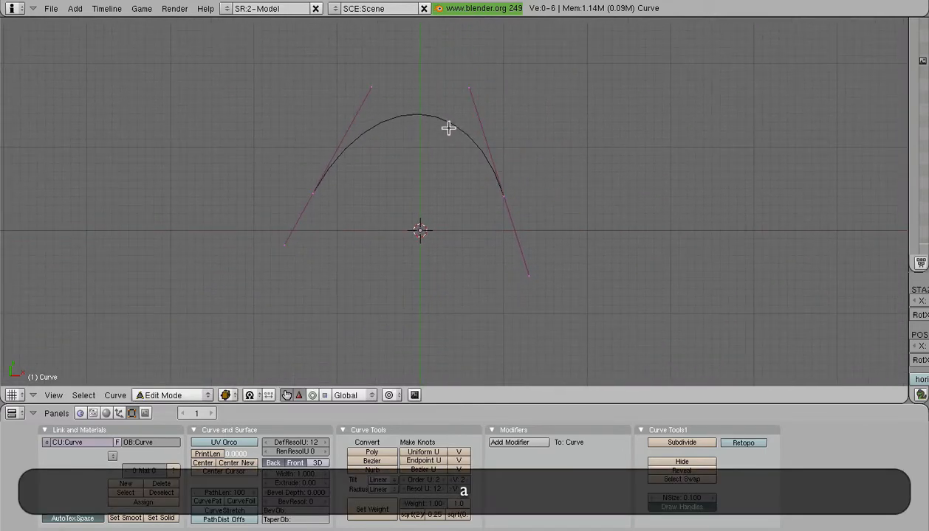
Examine the arch up close for the straight segments that make up the curve
{"action": "scroll", "coordinate": [443, 126], "scroll_direction": "up", "scroll_amount": 3}
{"action": "scroll", "coordinate": [473, 115], "scroll_direction": "down", "scroll_amount": 2}
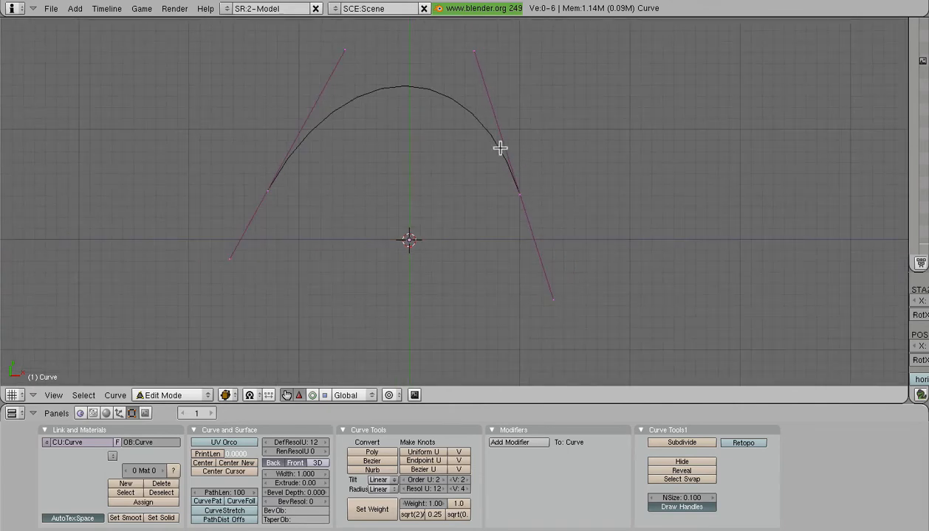
{"action": "scroll", "coordinate": [500, 145], "scroll_direction": "up", "scroll_amount": 3}
{"action": "middle_click_drag", "start_coordinate": [499, 144], "coordinate": [421, 277], "text": "shift"}
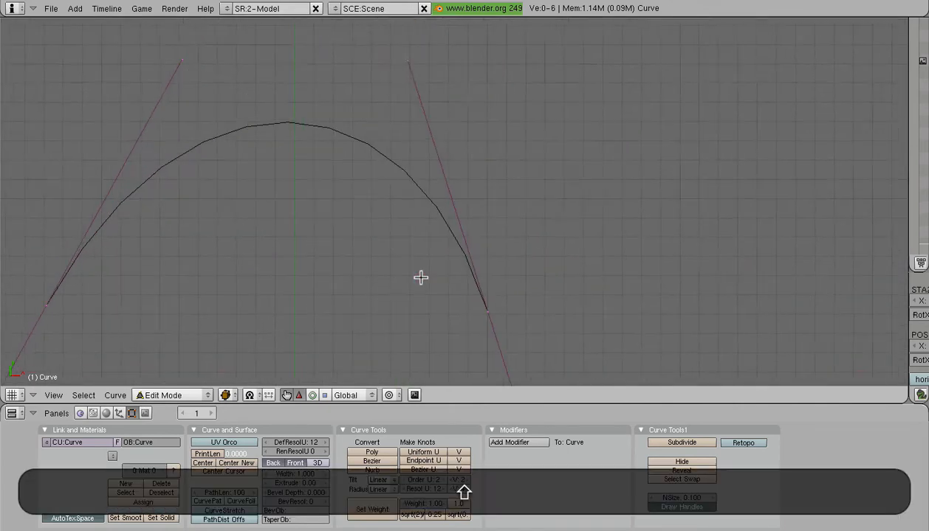
{"action": "scroll", "coordinate": [486, 293], "scroll_direction": "up", "scroll_amount": 5}
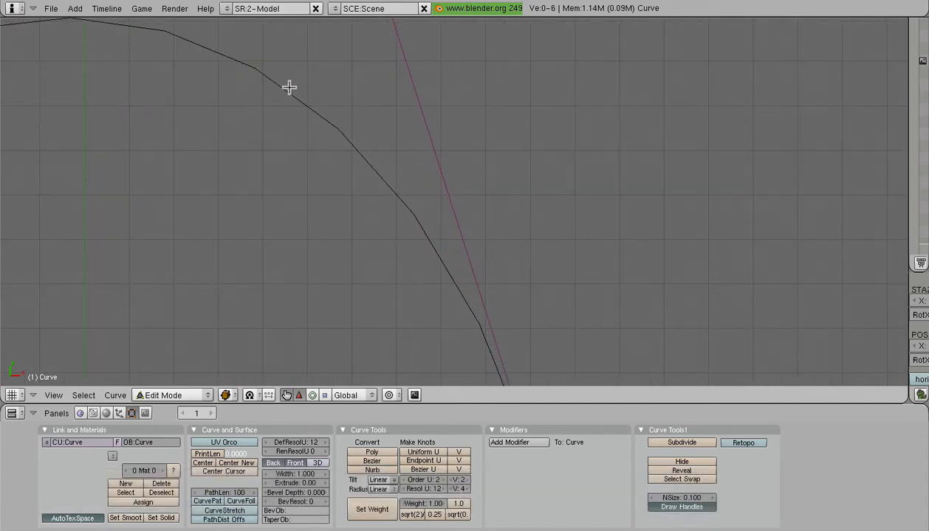
{"action": "scroll", "coordinate": [206, 60], "scroll_direction": "down", "scroll_amount": 6}
{"action": "middle_click_drag", "start_coordinate": [418, 274], "coordinate": [531, 251], "text": "shift"}
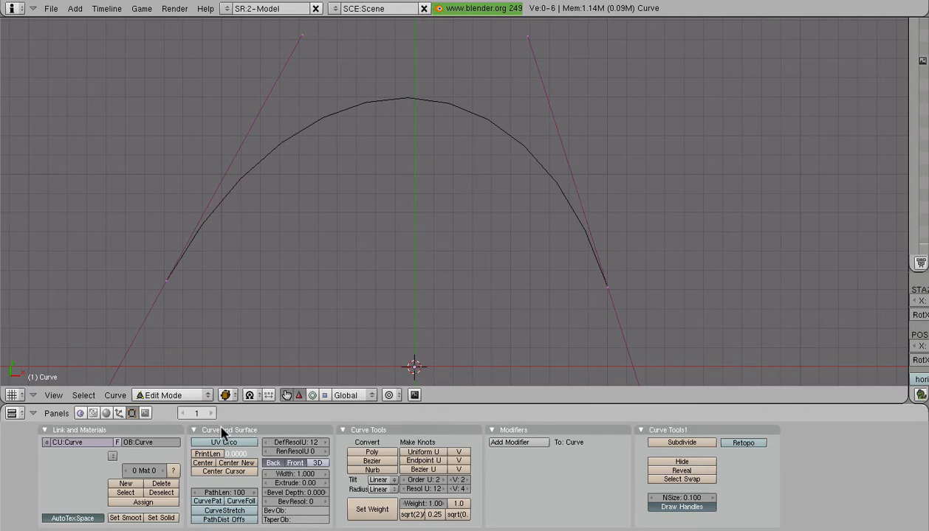
Lower the curve's DefResolU resolution to 4
{"action": "left_click", "coordinate": [291, 443]}
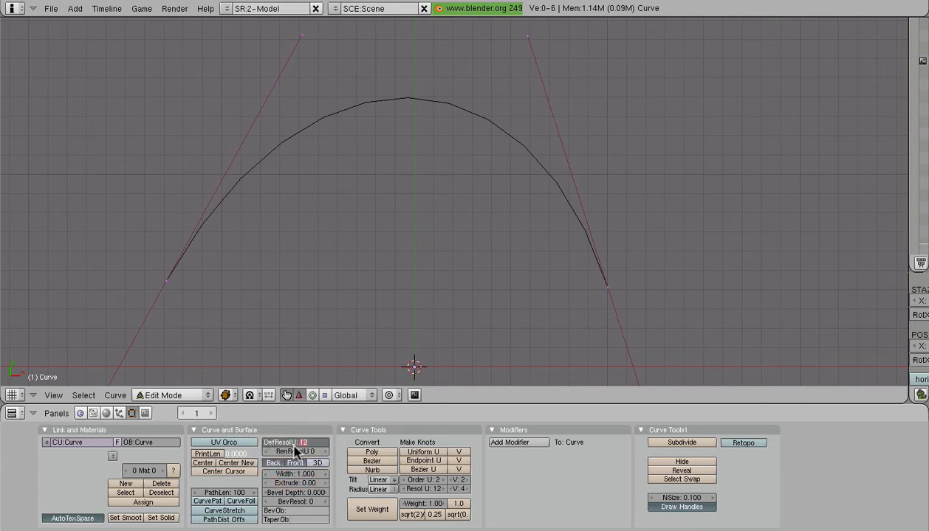
{"action": "type", "text": "8"}
{"action": "left_click", "coordinate": [270, 443]}
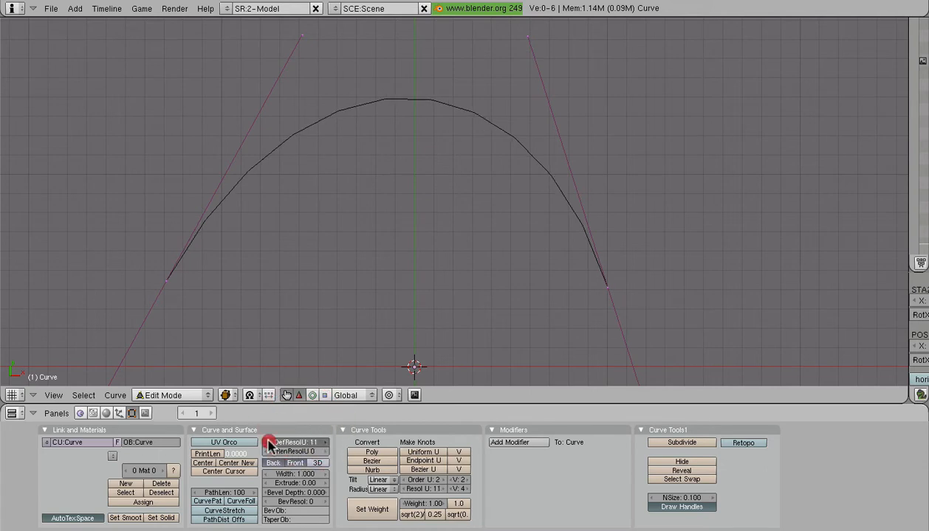
{"action": "left_click", "coordinate": [270, 444]}
{"action": "left_click", "coordinate": [270, 444]}
{"action": "left_click", "coordinate": [270, 443]}
{"action": "left_click", "coordinate": [270, 443]}
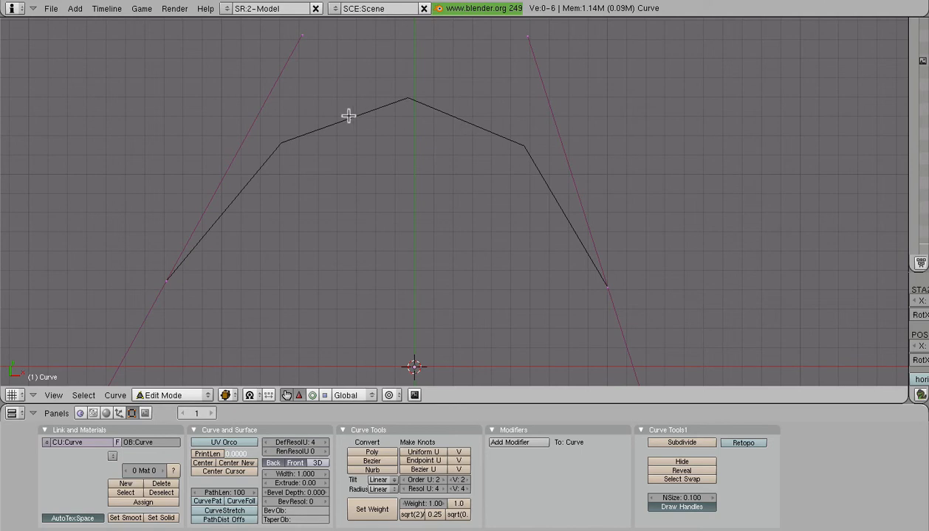
Set the curve's DefResolU resolution to 100 and inspect the arch's smoothness up close
{"action": "left_click", "coordinate": [295, 442]}
{"action": "type", "text": "100"}
{"action": "key", "text": "Return"}
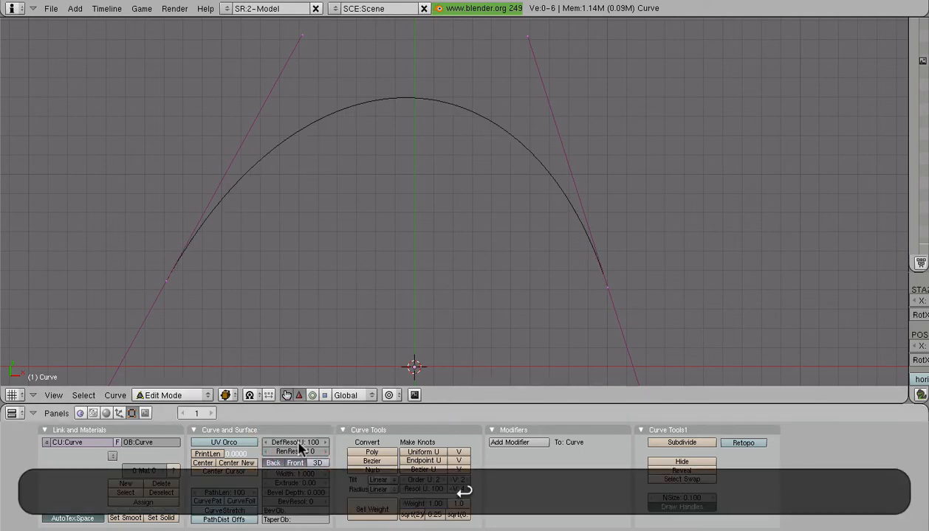
{"action": "scroll", "coordinate": [595, 185], "scroll_direction": "up", "scroll_amount": 4}
{"action": "middle_click_drag", "start_coordinate": [595, 185], "coordinate": [325, 293], "text": "shift"}
{"action": "scroll", "coordinate": [415, 287], "scroll_direction": "up", "scroll_amount": 7}
{"action": "middle_click_drag", "start_coordinate": [388, 258], "coordinate": [528, 191], "text": "shift"}
{"action": "scroll", "coordinate": [499, 224], "scroll_direction": "up", "scroll_amount": 4}
{"action": "scroll", "coordinate": [473, 215], "scroll_direction": "down", "scroll_amount": 15}
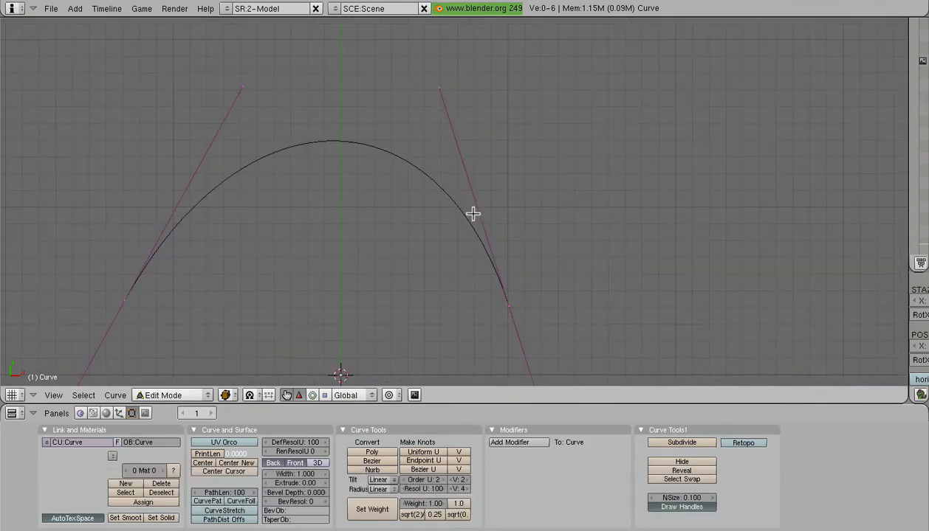
Set the curve's DefResolU resolution to 12
{"action": "left_click", "coordinate": [311, 448]}
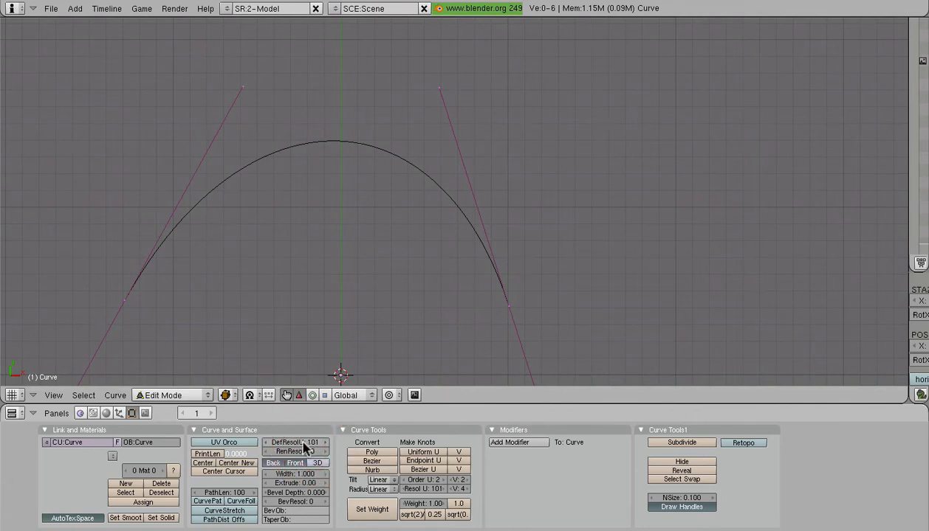
{"action": "left_click", "coordinate": [304, 445]}
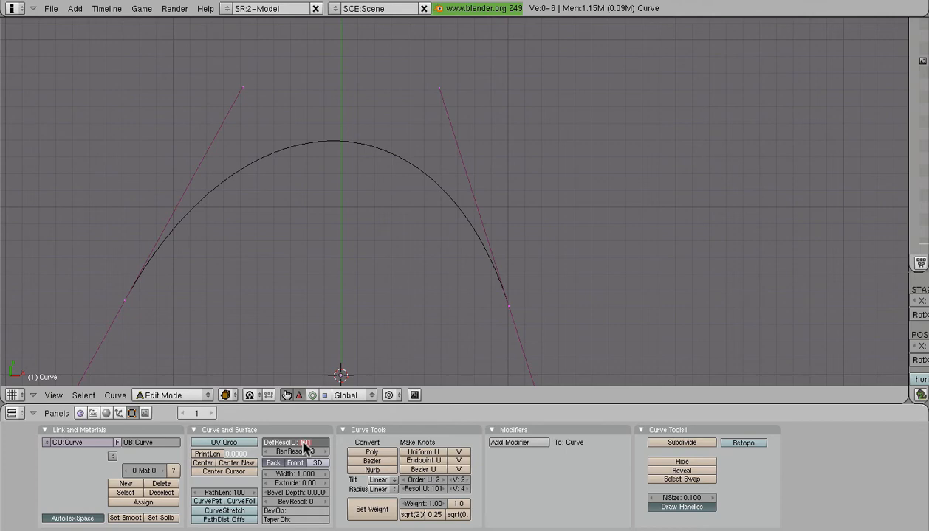
{"action": "type", "text": "12"}
{"action": "key", "text": "Return"}
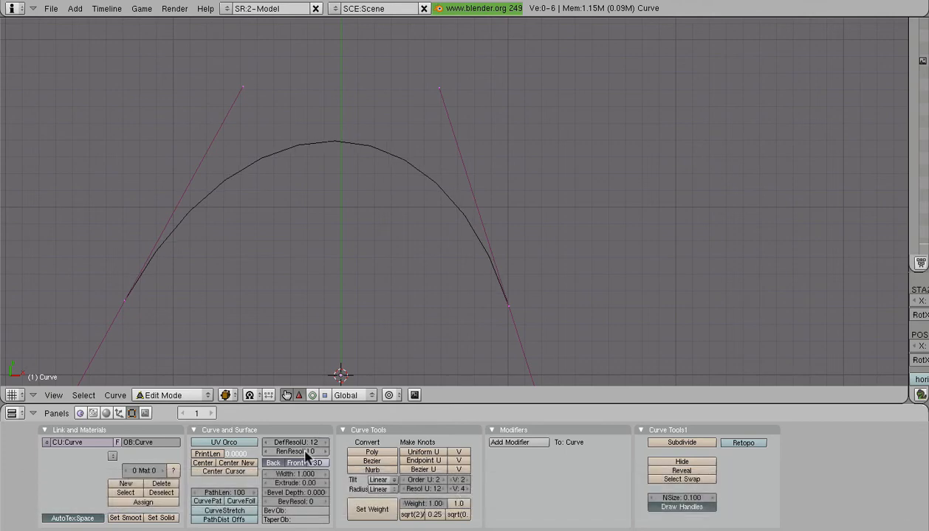
Extrude two new points from the arch's right end point, one to the right and slightly down, the next further right and up
{"action": "middle_click_drag", "start_coordinate": [404, 311], "coordinate": [451, 243], "text": "ctrl"}
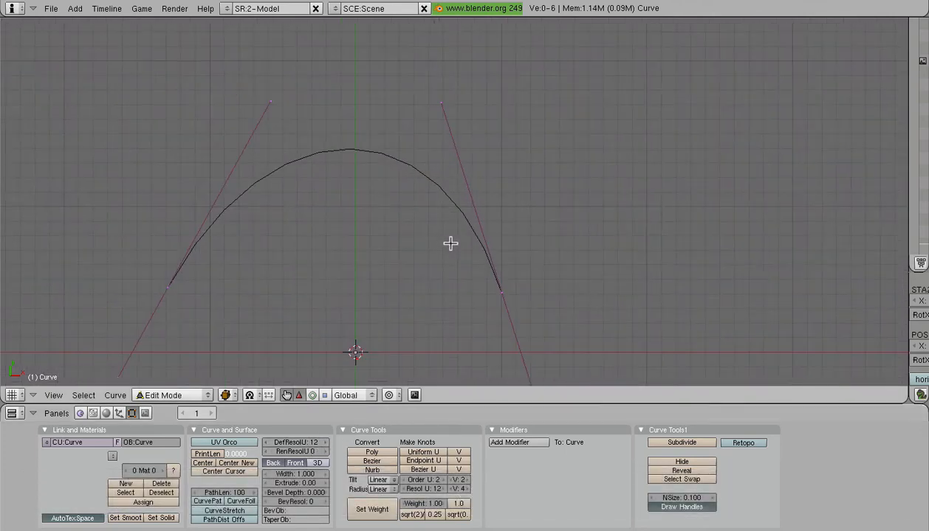
{"action": "right_click", "coordinate": [494, 291]}
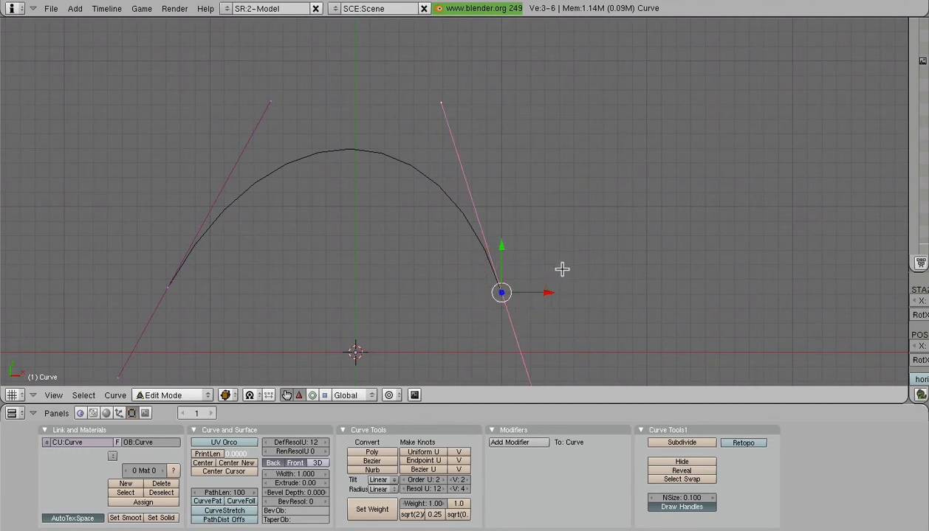
{"action": "middle_click_drag", "start_coordinate": [577, 278], "coordinate": [489, 186], "text": "shift"}
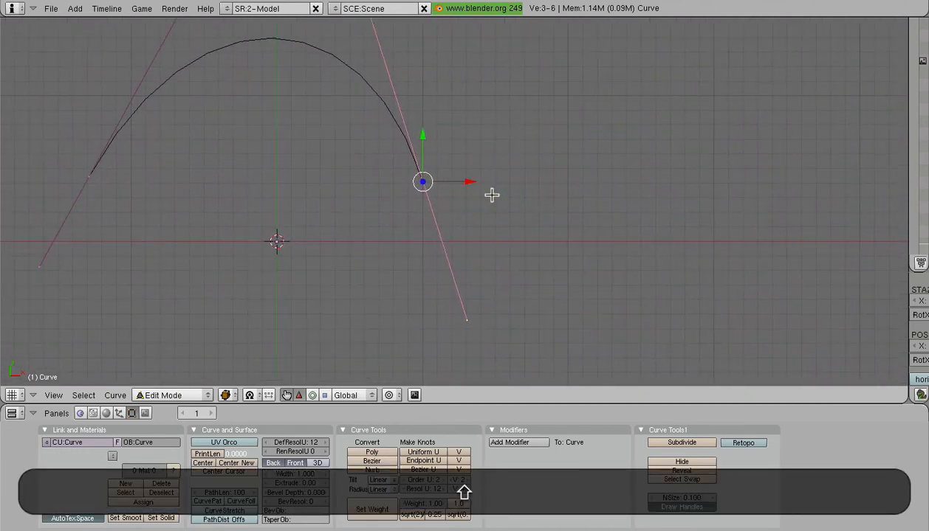
{"action": "scroll", "coordinate": [485, 184], "scroll_direction": "down", "scroll_amount": 4}
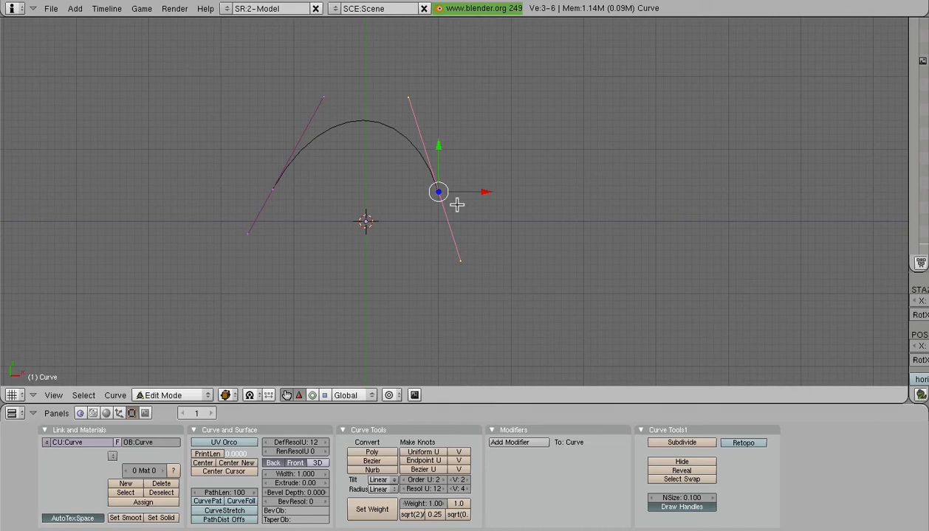
{"action": "scroll", "coordinate": [457, 206], "scroll_direction": "up", "scroll_amount": 4}
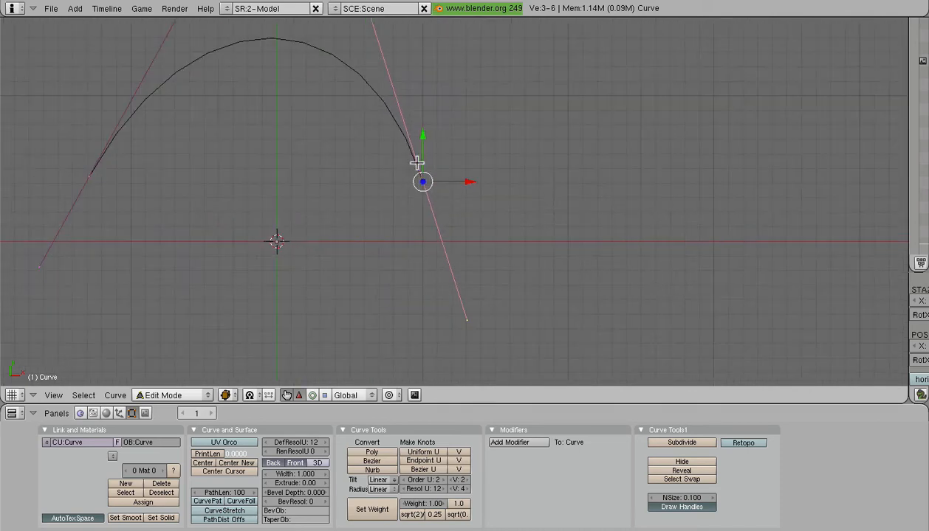
{"action": "scroll", "coordinate": [582, 328], "scroll_direction": "down", "scroll_amount": 2}
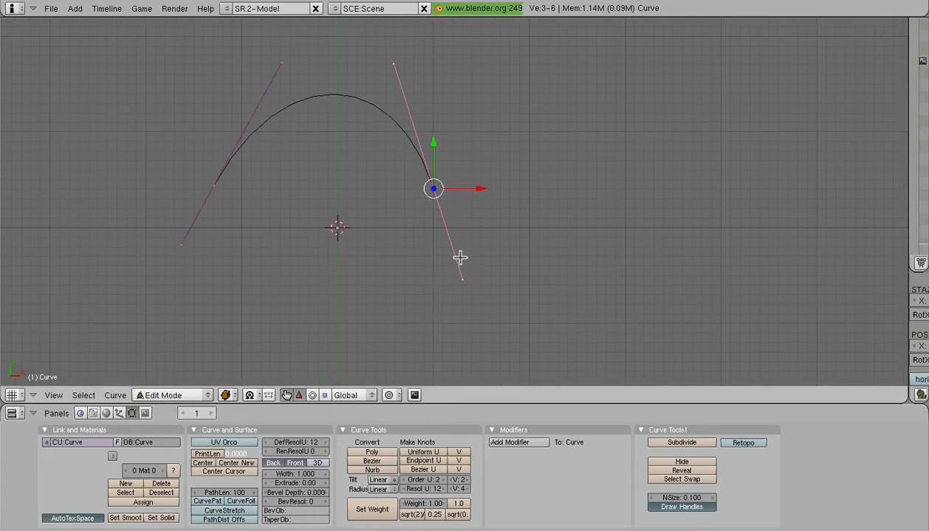
{"action": "key", "text": "e"}
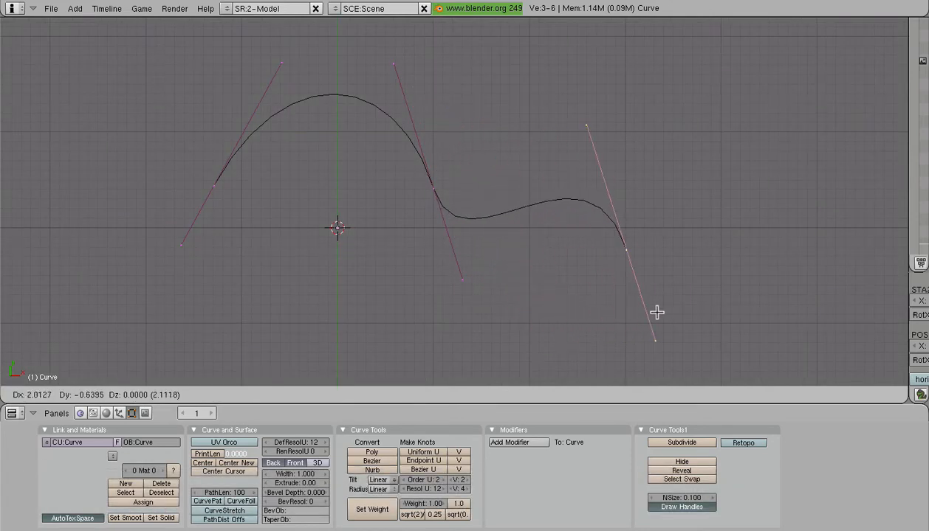
{"action": "left_click", "coordinate": [690, 317]}
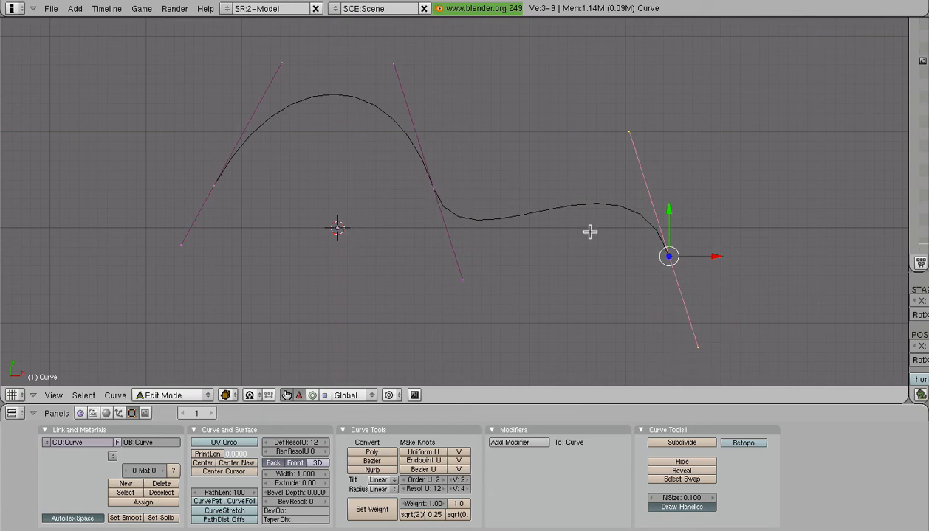
{"action": "key", "text": "e"}
{"action": "left_click", "coordinate": [849, 200]}
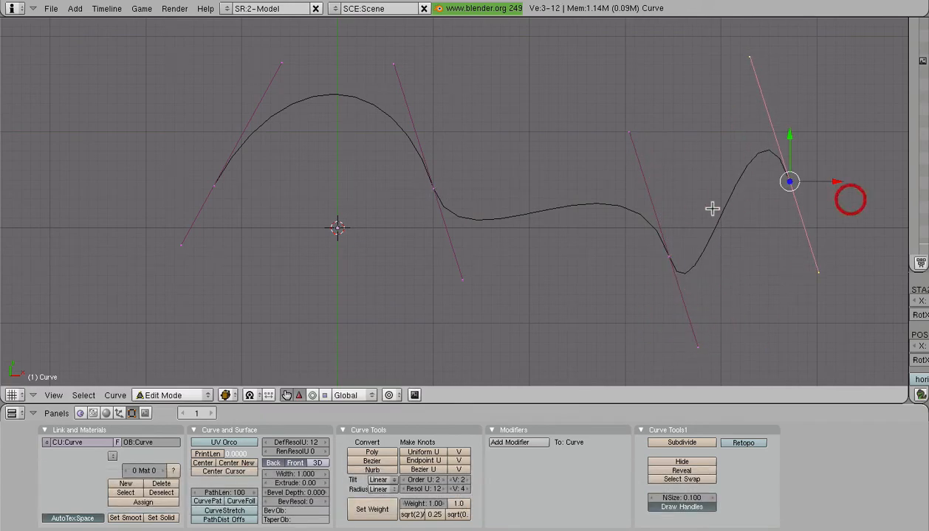
Swing the handles of the third and second curve points so the dip between them becomes a smooth valley
{"action": "right_click", "coordinate": [645, 117]}
{"action": "key", "text": "f"}
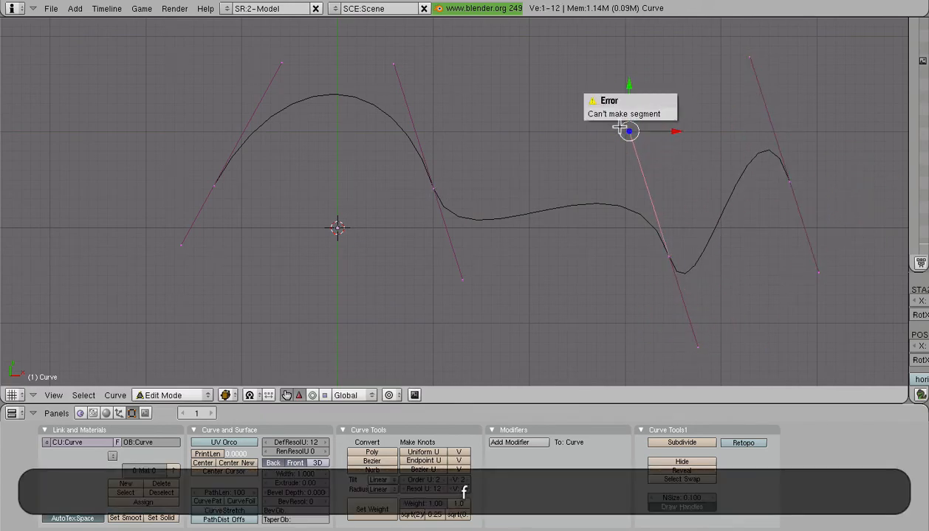
{"action": "key", "text": "g"}
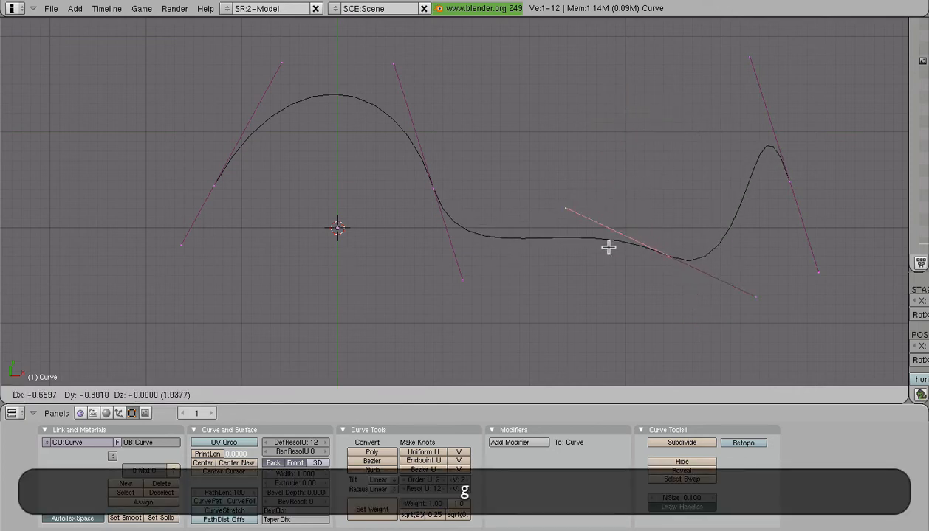
{"action": "left_click", "coordinate": [624, 310]}
{"action": "left_click_drag", "start_coordinate": [473, 273], "coordinate": [512, 278]}
Set the curve's DefResolU resolution to 10
{"action": "left_click", "coordinate": [305, 443]}
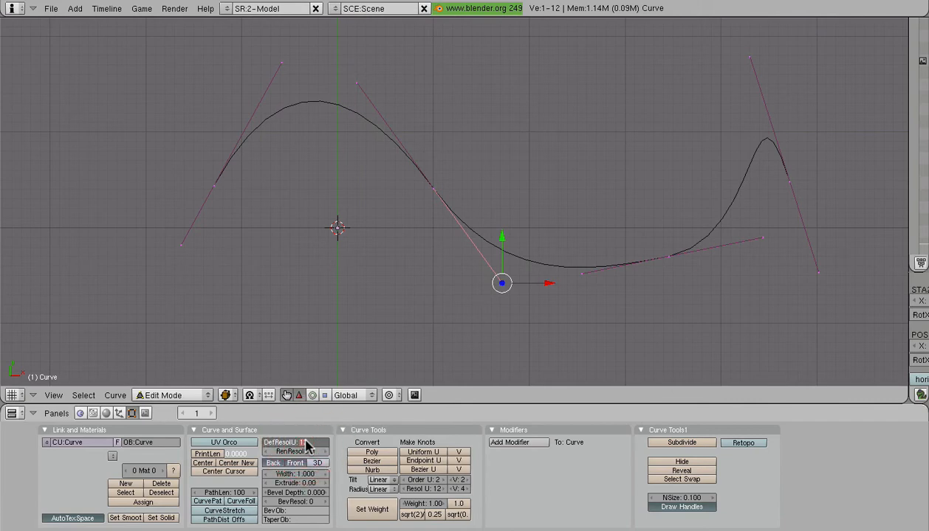
{"action": "type", "text": "10"}
{"action": "key", "text": "Return"}
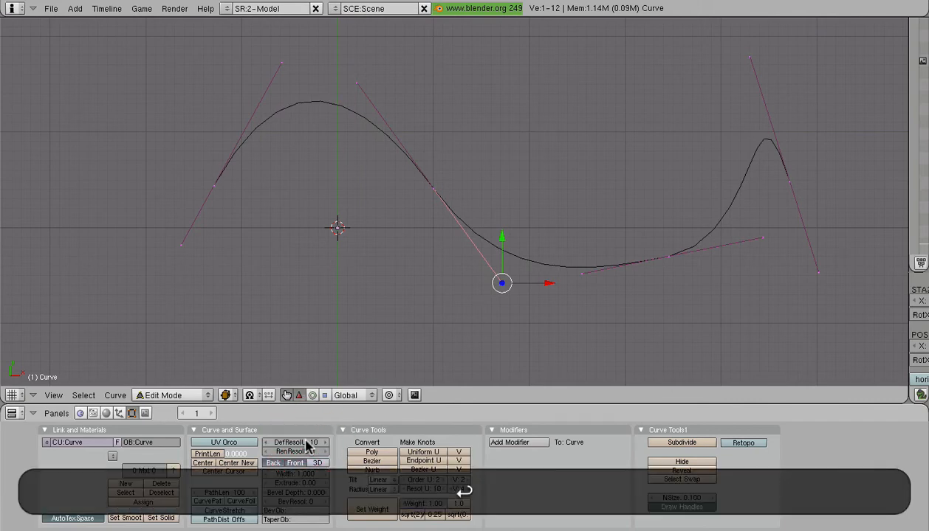
Move the curve's last point further up and to the right
{"action": "right_click", "coordinate": [789, 182]}
{"action": "key", "text": "f"}
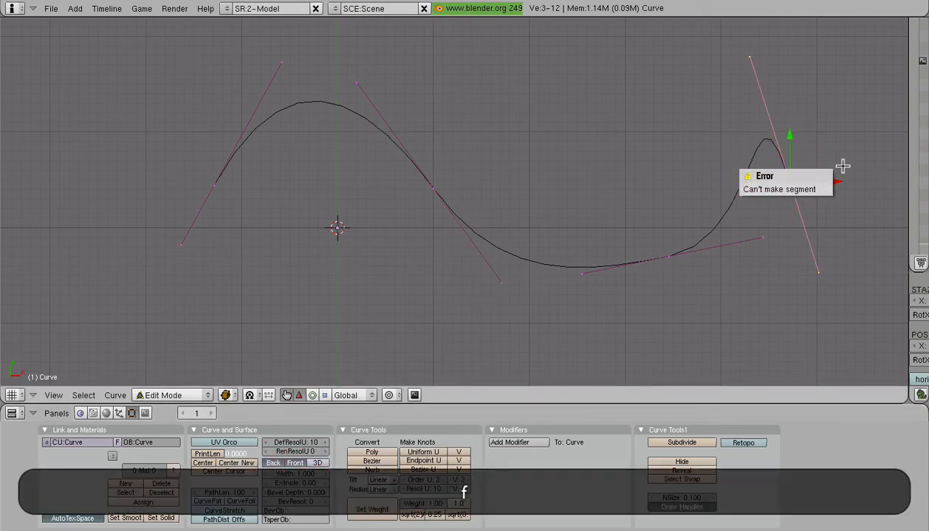
{"action": "key", "text": "g"}
{"action": "left_click", "coordinate": [875, 142]}
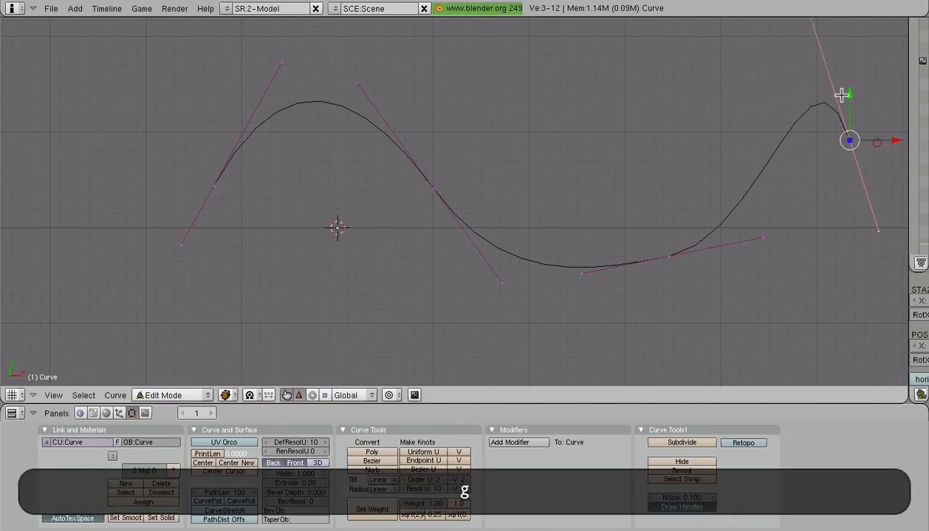
Swing the last point's upper handle around below the point so the curve rises smoothly into its end
{"action": "scroll", "coordinate": [834, 111], "scroll_direction": "down", "scroll_amount": 2}
{"action": "middle_click_drag", "start_coordinate": [817, 140], "coordinate": [797, 205], "text": "shift"}
{"action": "right_click", "coordinate": [706, 127]}
{"action": "key", "text": "g"}
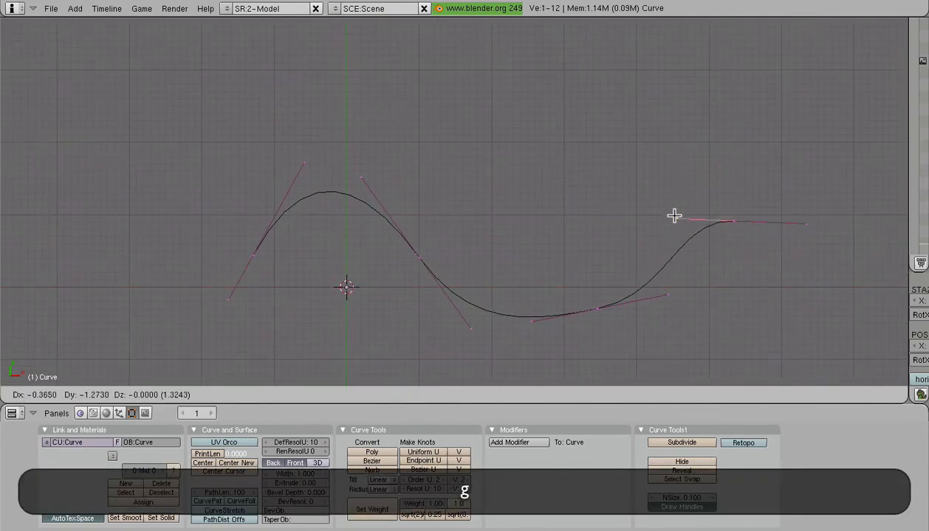
{"action": "left_click", "coordinate": [711, 282]}
Look over the curve's shape, deselect all its points and return to Object Mode
{"action": "middle_click_drag", "start_coordinate": [711, 282], "coordinate": [712, 241], "text": "shift"}
{"action": "scroll", "coordinate": [712, 241], "scroll_direction": "up", "scroll_amount": 5}
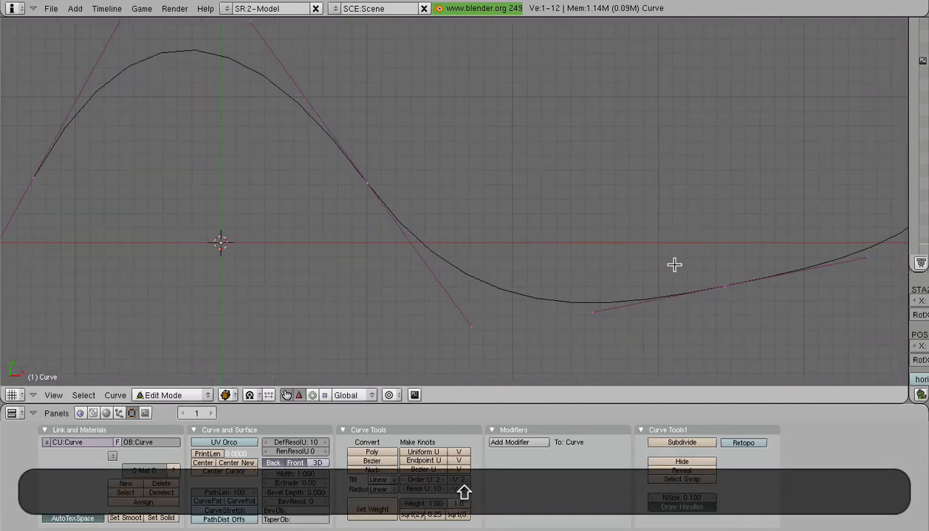
{"action": "scroll", "coordinate": [674, 263], "scroll_direction": "down", "scroll_amount": 3}
{"action": "middle_click_drag", "start_coordinate": [625, 258], "coordinate": [700, 281], "text": "shift"}
{"action": "right_click", "coordinate": [499, 211]}
{"action": "scroll", "coordinate": [583, 186], "scroll_direction": "down", "scroll_amount": 2}
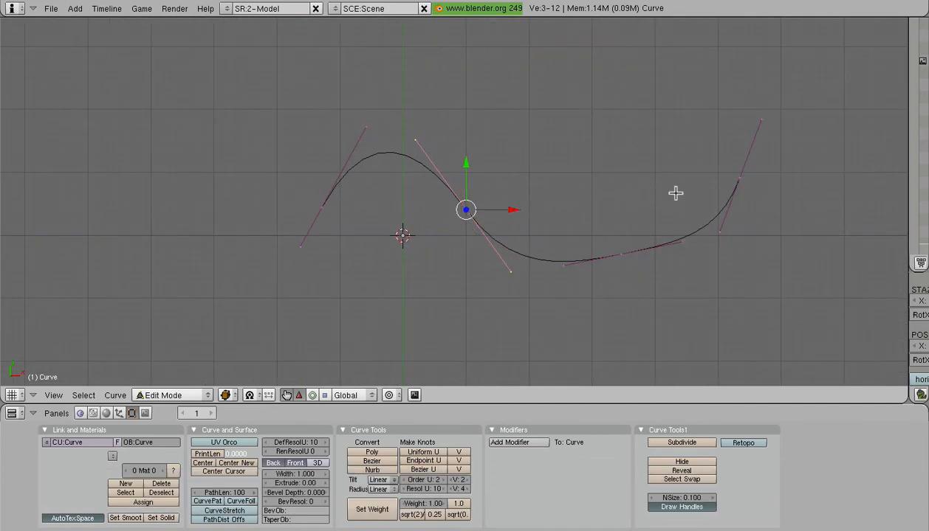
{"action": "key", "text": "a"}
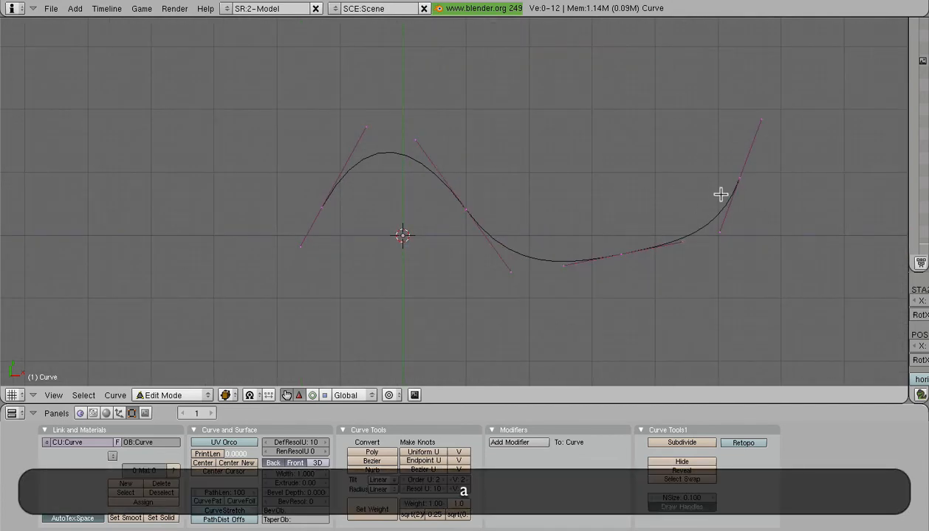
{"action": "key", "text": "Tab"}
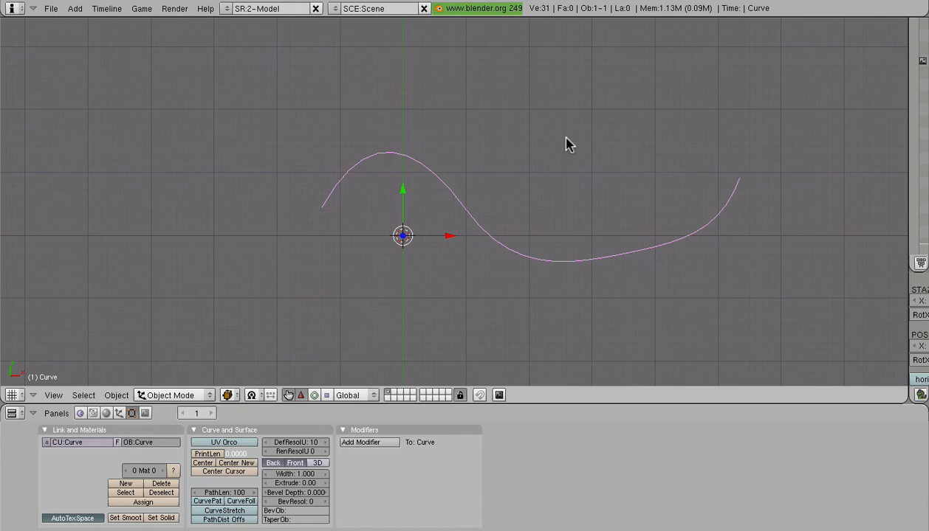
Convert the curve object to a mesh
{"action": "left_click", "coordinate": [117, 395]}
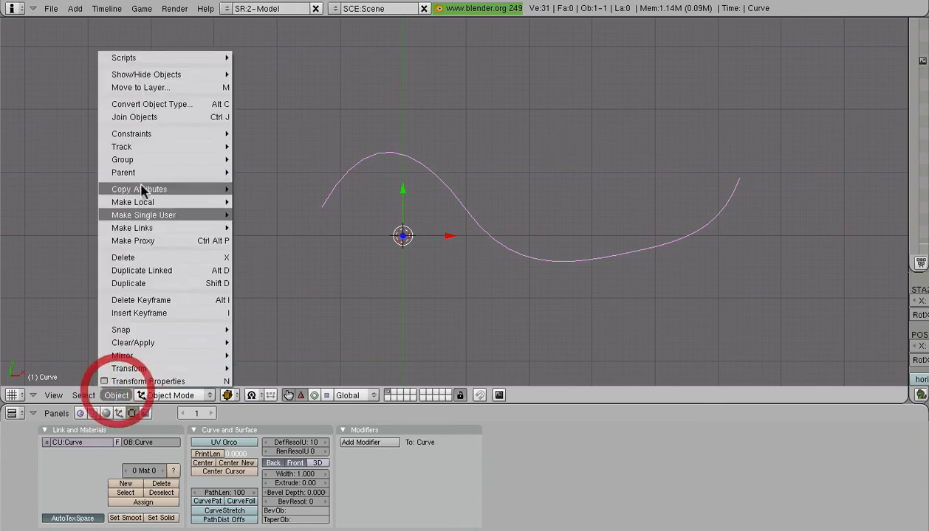
{"action": "left_click", "coordinate": [164, 104]}
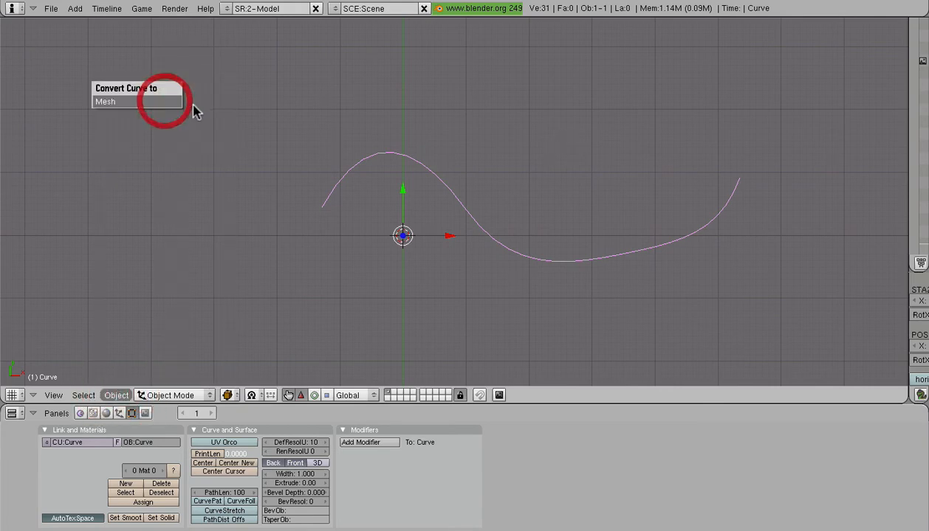
{"action": "left_click", "coordinate": [174, 103]}
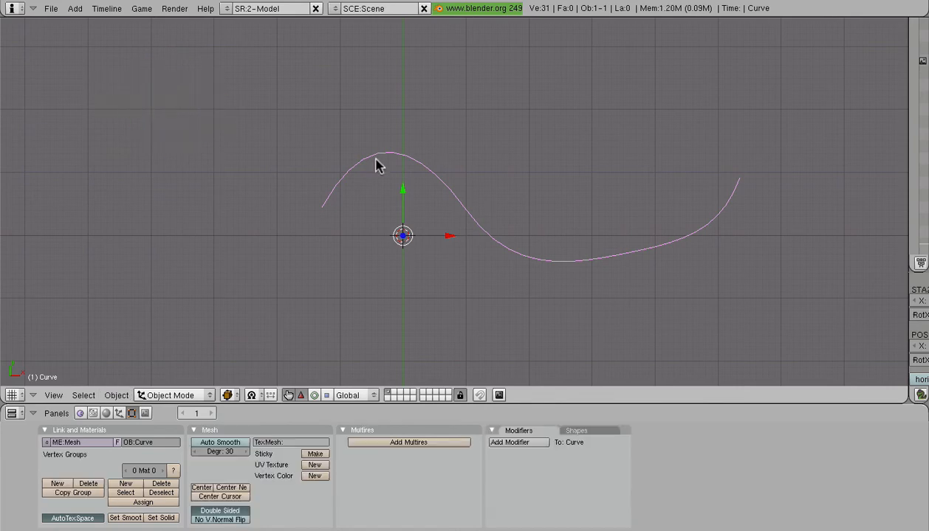
Examine the converted mesh's vertices in Edit Mode, then return to Object Mode with nothing selected
{"action": "scroll", "coordinate": [456, 203], "scroll_direction": "up", "scroll_amount": 3}
{"action": "key", "text": "Tab"}
{"action": "scroll", "coordinate": [435, 196], "scroll_direction": "down", "scroll_amount": 3}
{"action": "right_click", "coordinate": [332, 181]}
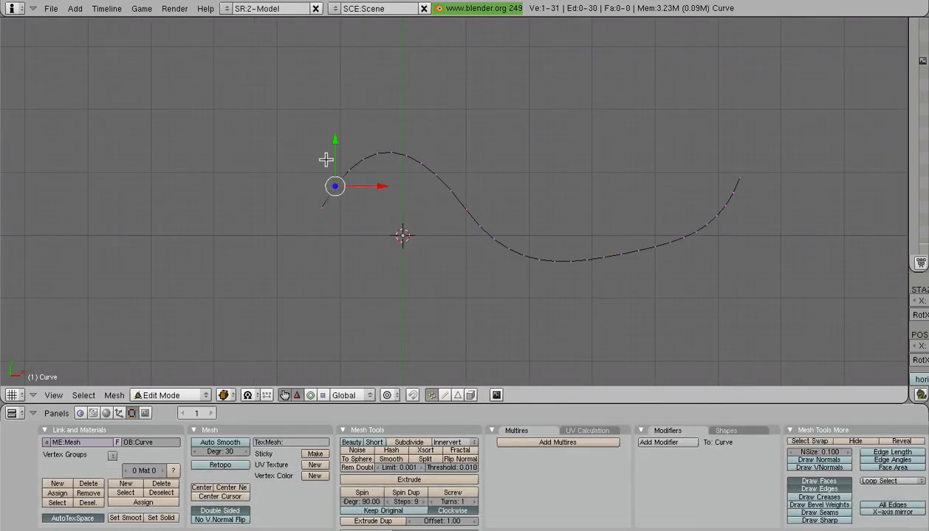
{"action": "key", "text": "a"}
{"action": "key", "text": "Tab"}
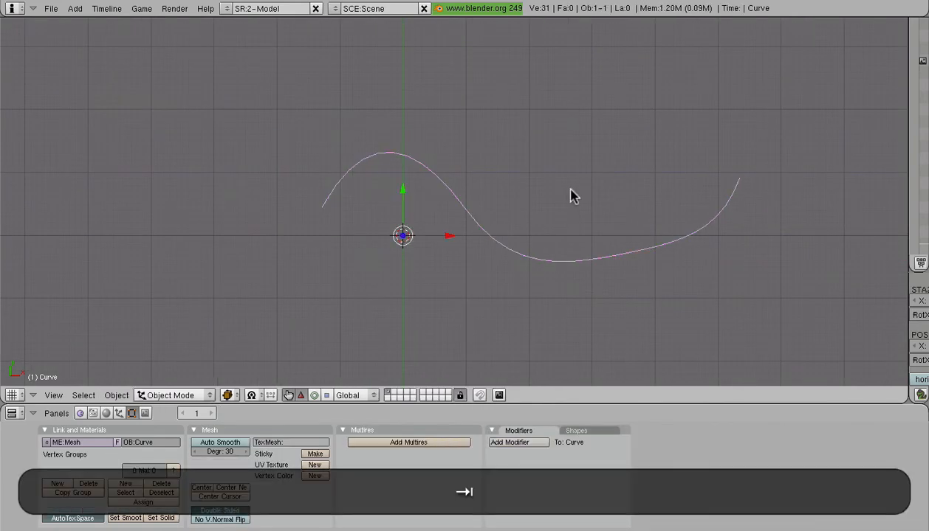
Undo the mesh conversion and convert the curve to a mesh again
{"action": "key", "text": "ctrl+z"}
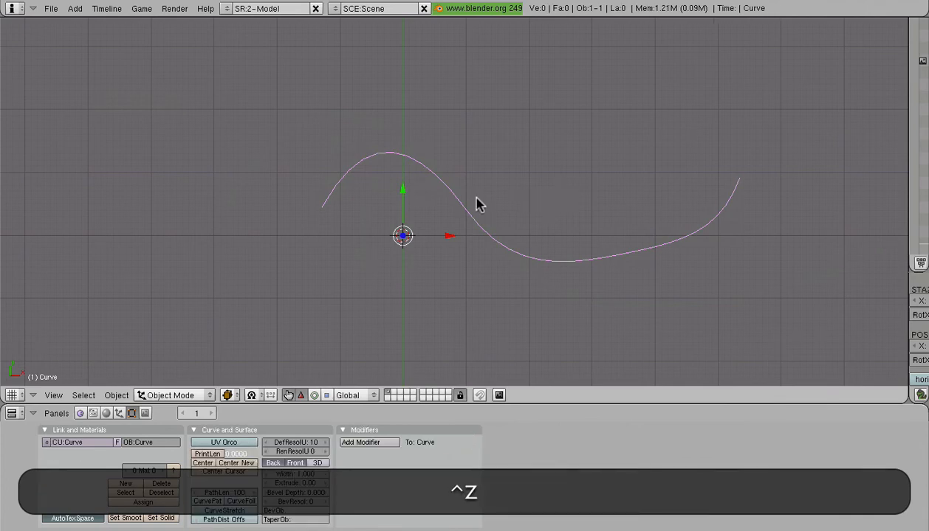
{"action": "left_click", "coordinate": [167, 395]}
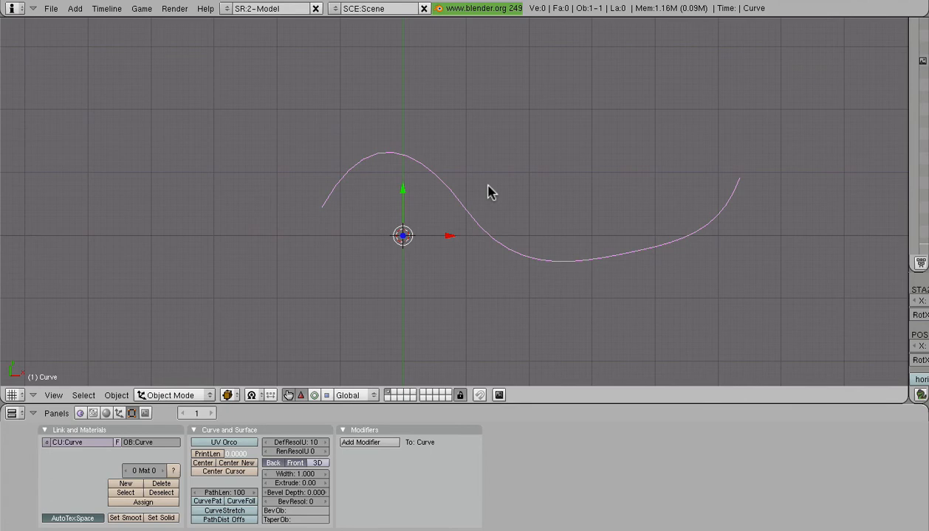
{"action": "key", "text": "alt+c"}
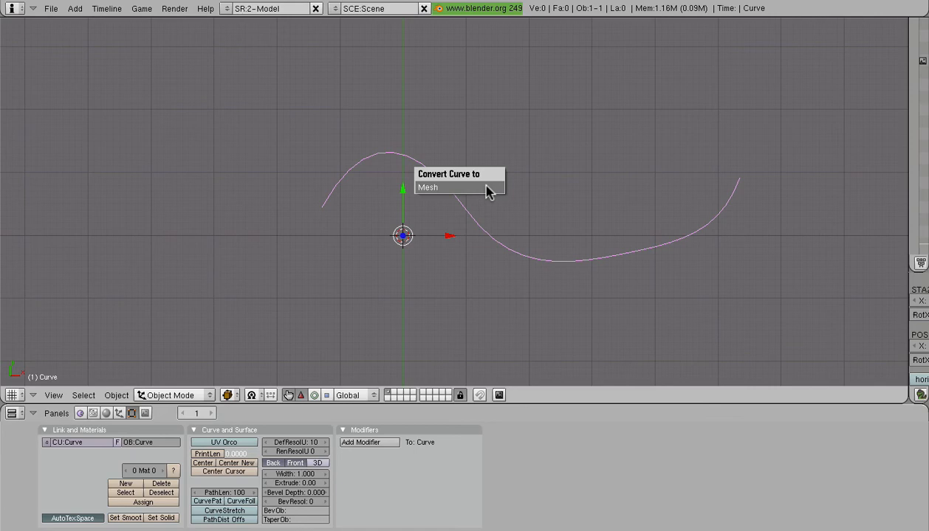
{"action": "left_click", "coordinate": [486, 187]}
In Edit Mode, fill a face between the arch's two lowest left vertices and the two opposite vertices on its right side
{"action": "scroll", "coordinate": [545, 238], "scroll_direction": "up", "scroll_amount": 3}
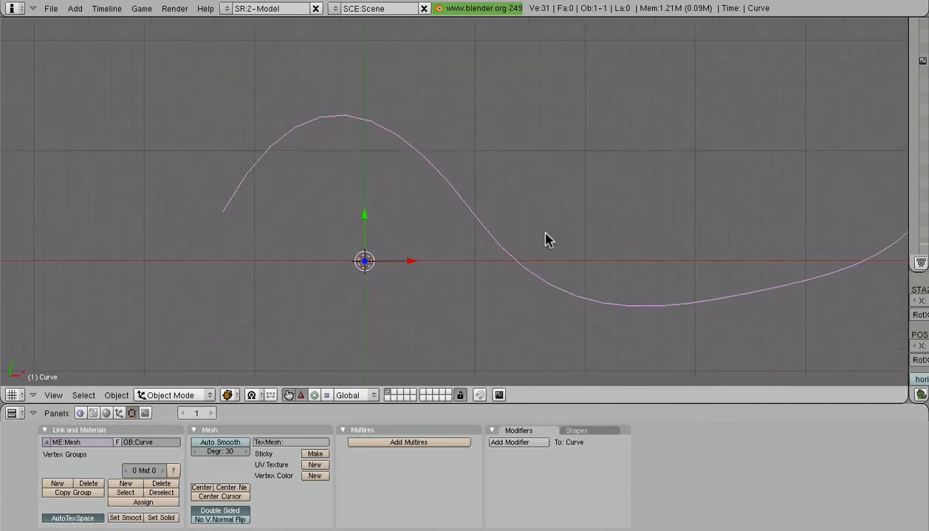
{"action": "key", "text": "Tab"}
{"action": "scroll", "coordinate": [517, 259], "scroll_direction": "down", "scroll_amount": 4}
{"action": "middle_click_drag", "start_coordinate": [507, 264], "coordinate": [461, 267]}
{"action": "scroll", "coordinate": [487, 235], "scroll_direction": "up", "scroll_amount": 4}
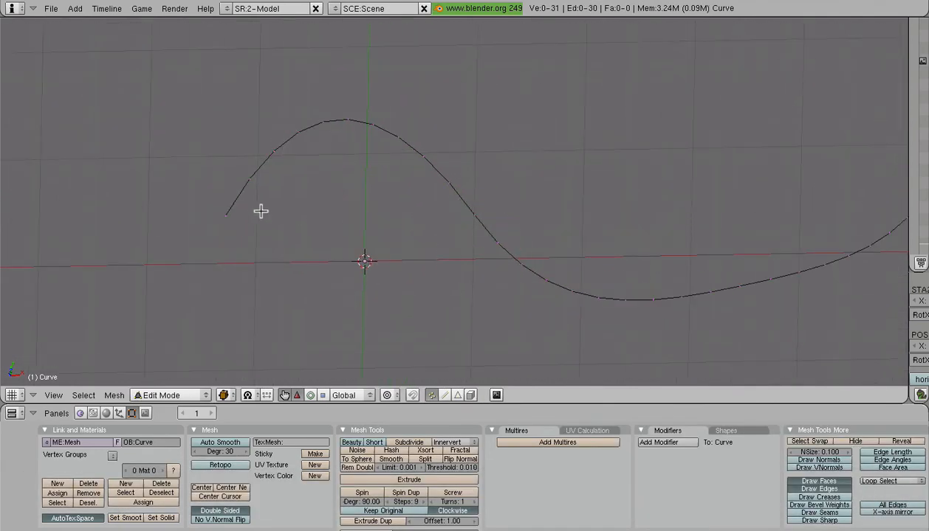
{"action": "right_click", "coordinate": [225, 214]}
{"action": "right_click", "coordinate": [480, 218], "text": "shift"}
{"action": "right_click", "coordinate": [450, 186], "text": "shift"}
{"action": "right_click", "coordinate": [247, 180], "text": "shift"}
{"action": "key", "text": "shift+f"}
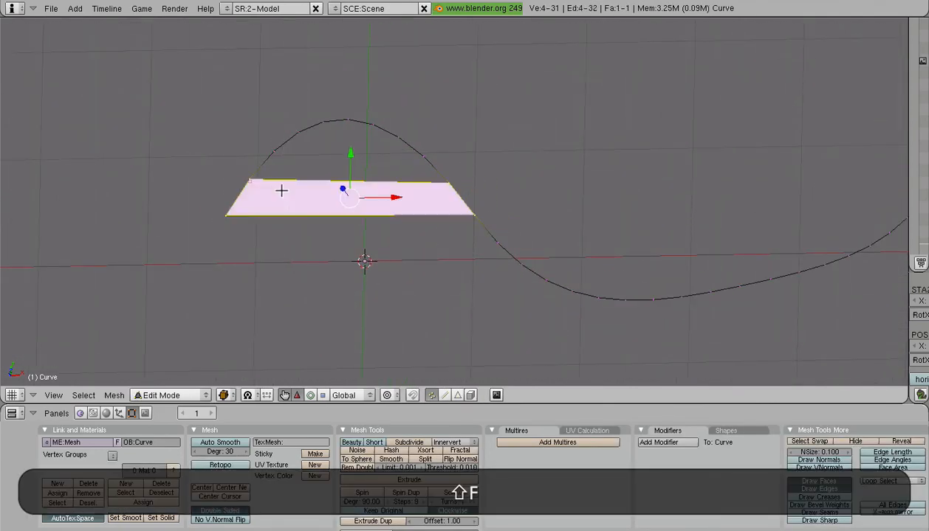
Fill a second face directly above the first, joining its top corners to the next vertex up on each side of the arch
{"action": "right_click", "coordinate": [249, 177]}
{"action": "right_click", "coordinate": [271, 152], "text": "shift"}
{"action": "right_click", "coordinate": [422, 156], "text": "shift"}
{"action": "right_click", "coordinate": [448, 181], "text": "shift"}
{"action": "key", "text": "shift+f"}
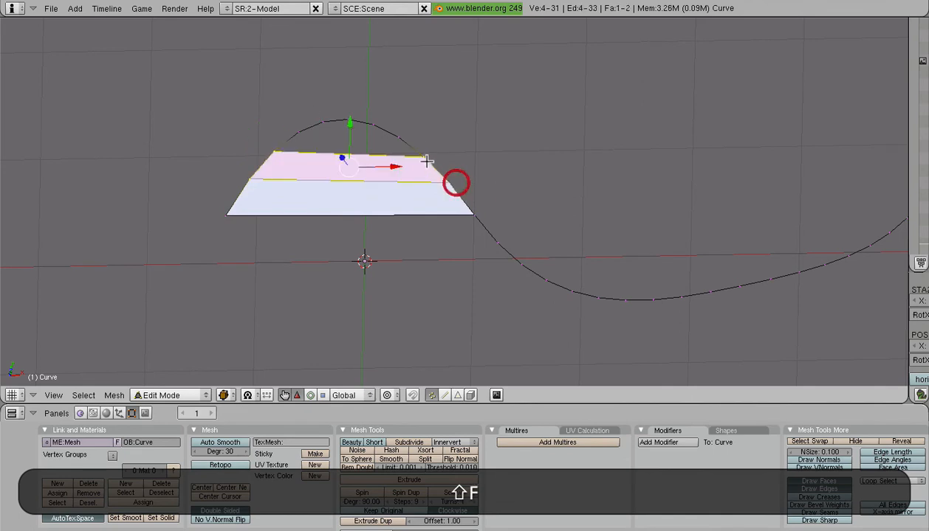
Fill a third face above the second between the next pair of arch vertices, and deselect everything
{"action": "right_click", "coordinate": [424, 155]}
{"action": "right_click", "coordinate": [397, 136], "text": "shift"}
{"action": "right_click", "coordinate": [275, 152], "text": "shift"}
{"action": "key", "text": "f"}
{"action": "key", "text": "a"}
{"action": "scroll", "coordinate": [375, 158], "scroll_direction": "down", "scroll_amount": 5}
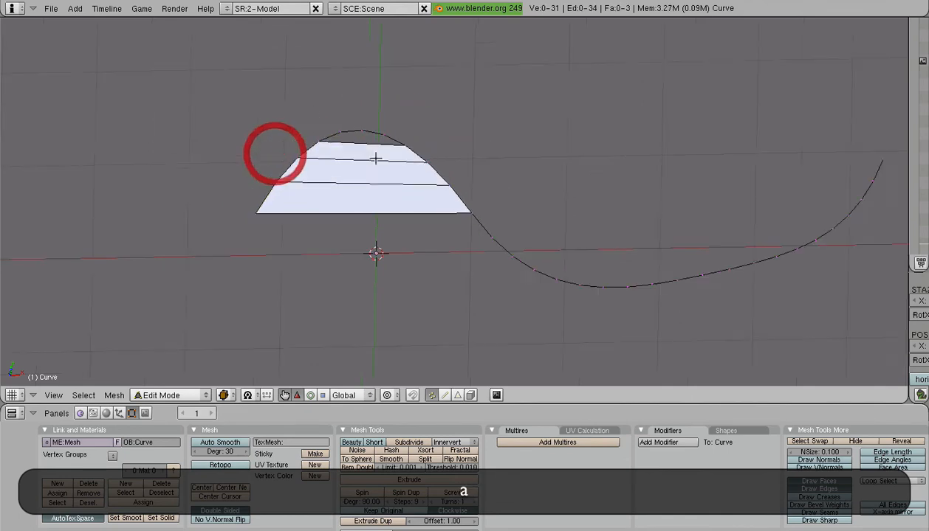
{"action": "middle_click_drag", "start_coordinate": [419, 222], "coordinate": [431, 233]}
{"action": "scroll", "coordinate": [508, 259], "scroll_direction": "up", "scroll_amount": 3}
{"action": "middle_click_drag", "start_coordinate": [480, 284], "coordinate": [439, 276]}
{"action": "scroll", "coordinate": [450, 261], "scroll_direction": "down", "scroll_amount": 3}
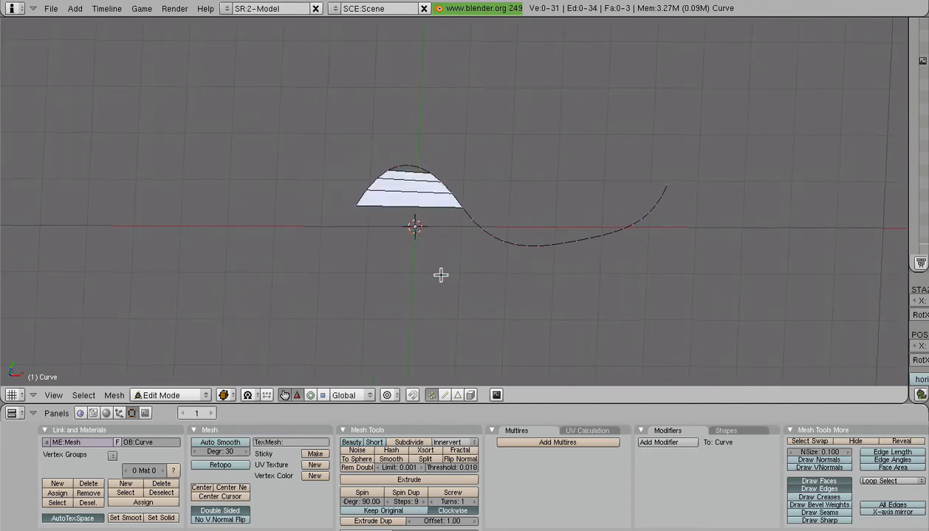